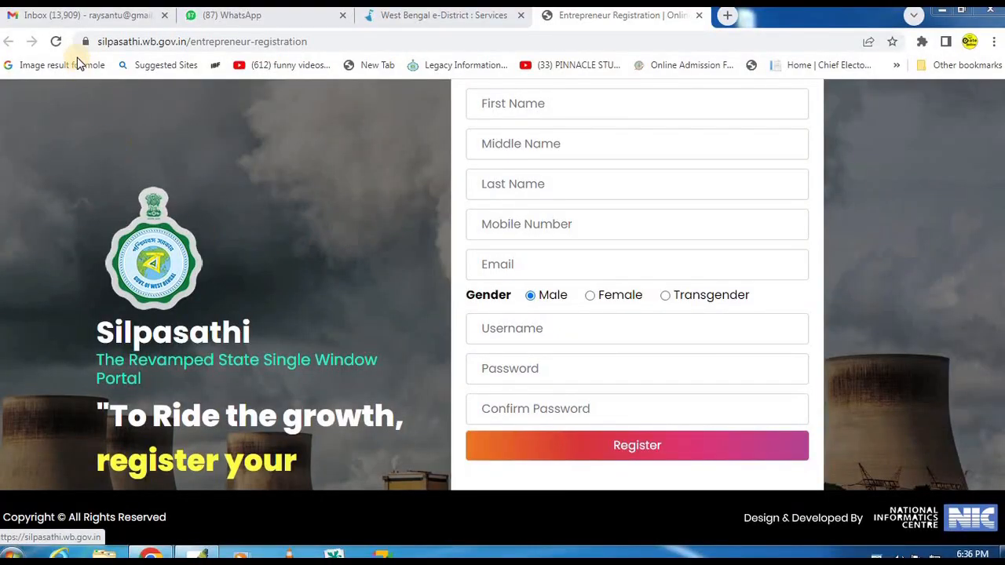
- Open the municipal trade license issuance service and follow its notice to the Silpasathi entrepreneur registration form, closing that form after viewing it
mouse_move(57, 24)
mouse_down()
mouse_move(333, 63)
mouse_move(398, 60)
mouse_up()
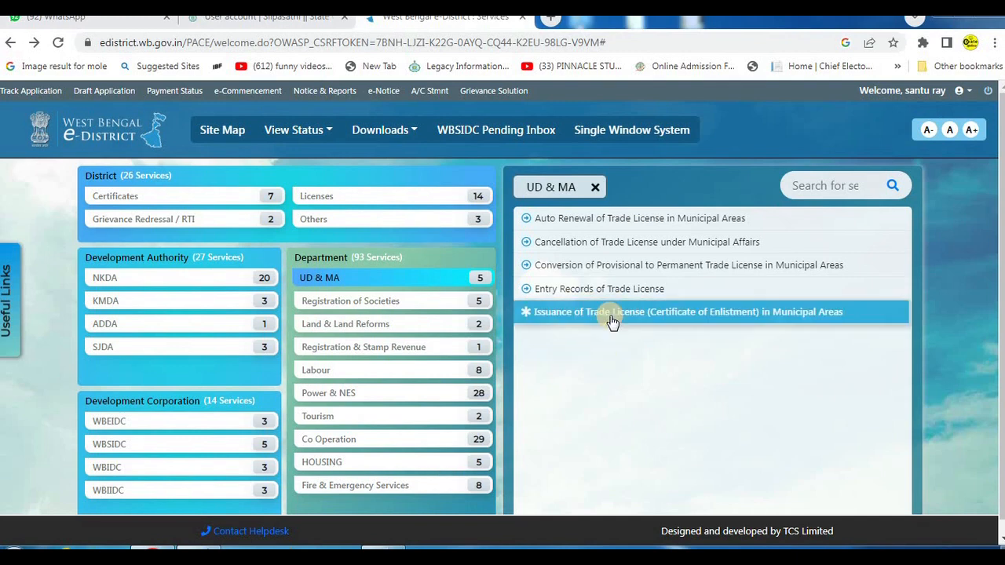
click(663, 318)
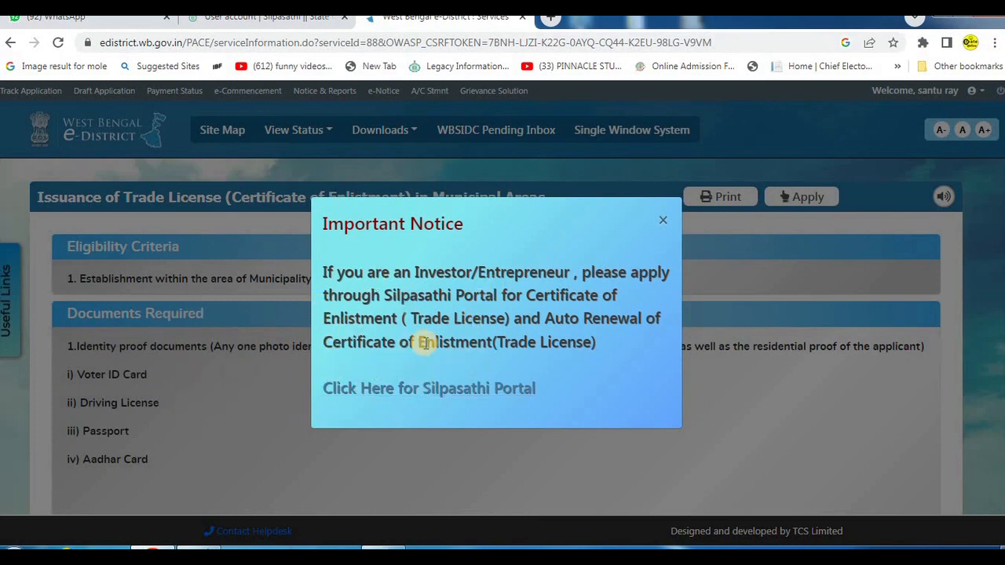
click(462, 389)
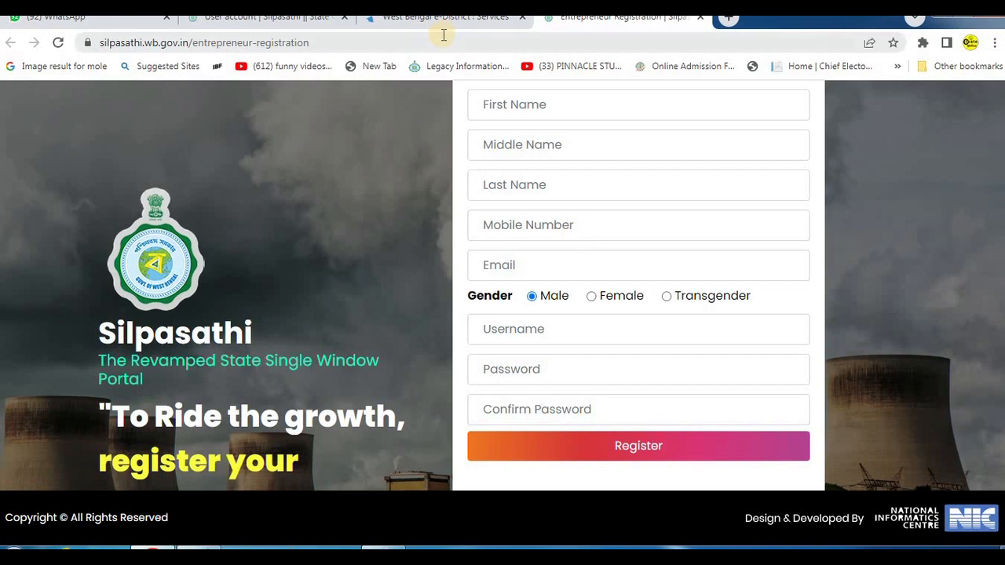
click(701, 17)
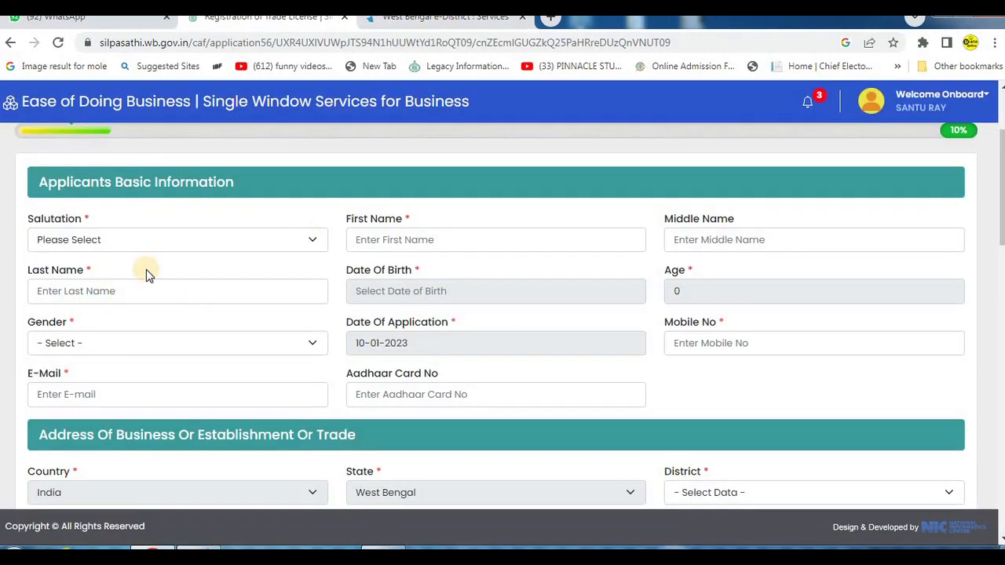
- Examine the salutation options and the first and middle name fields under Applicants Basic Information
click(134, 239)
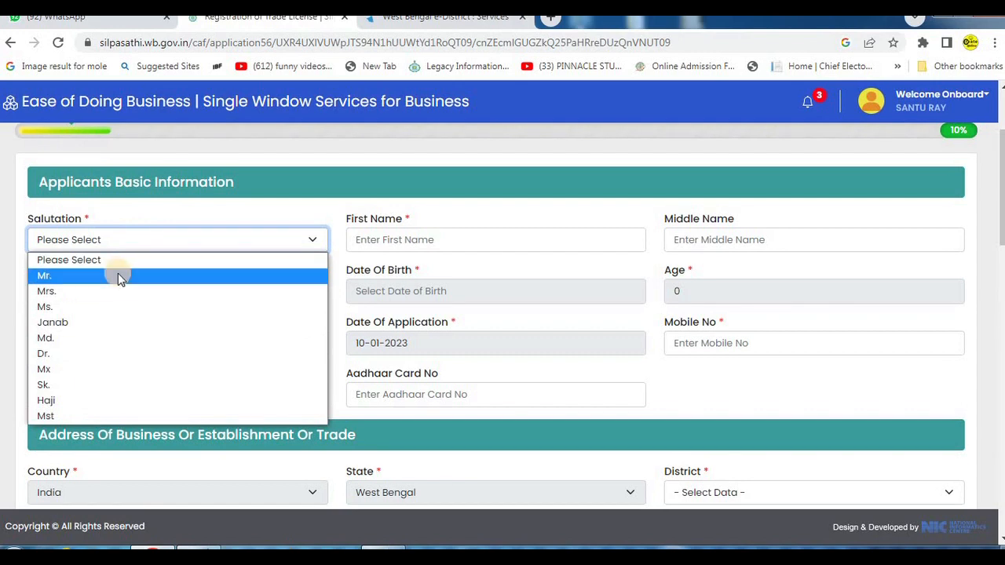
click(481, 231)
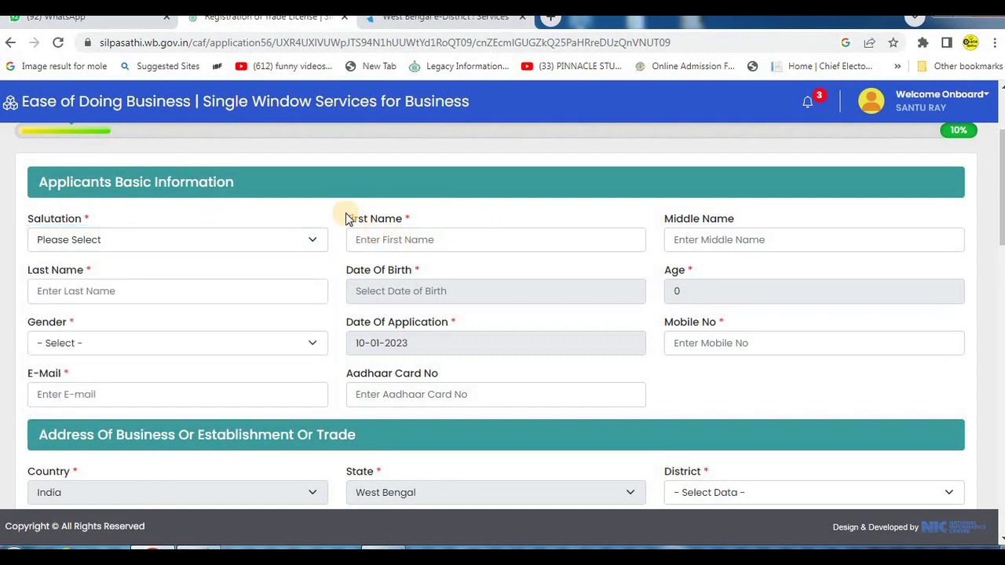
drag(333, 204, 611, 264)
drag(648, 199, 950, 253)
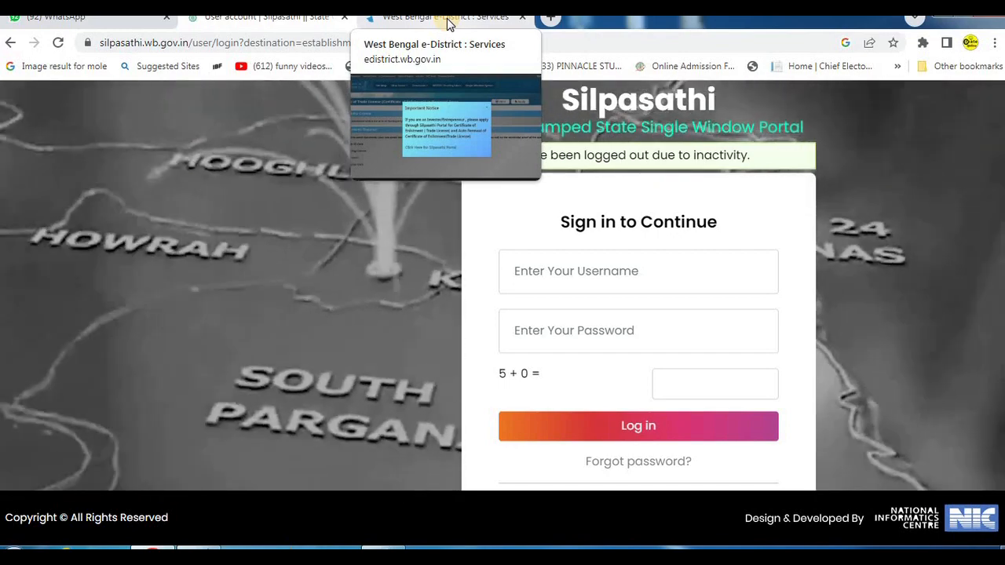
- Revisit the e-District trade license notice, return to the Silpasathi establishment list and review the portal's main sections
click(450, 23)
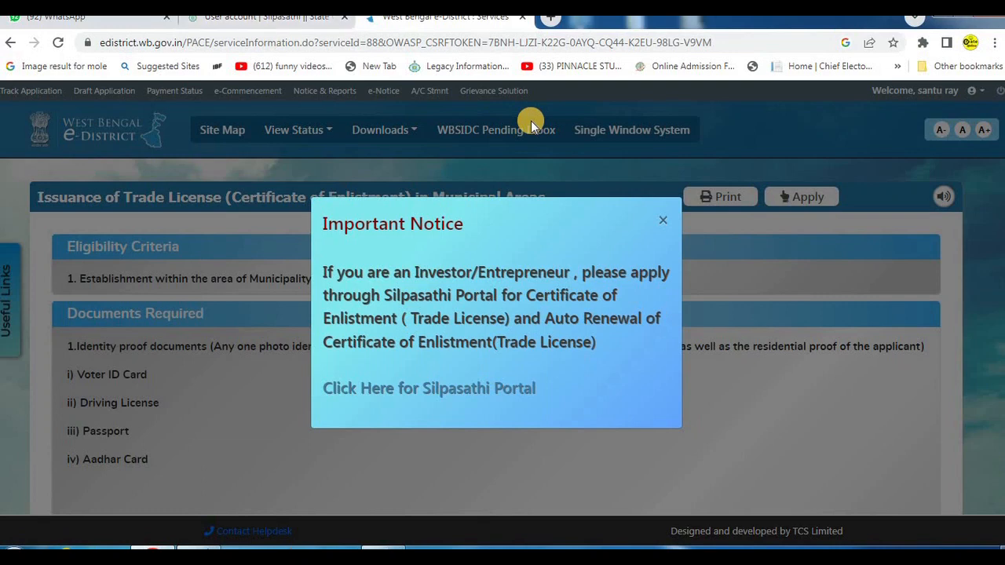
click(267, 17)
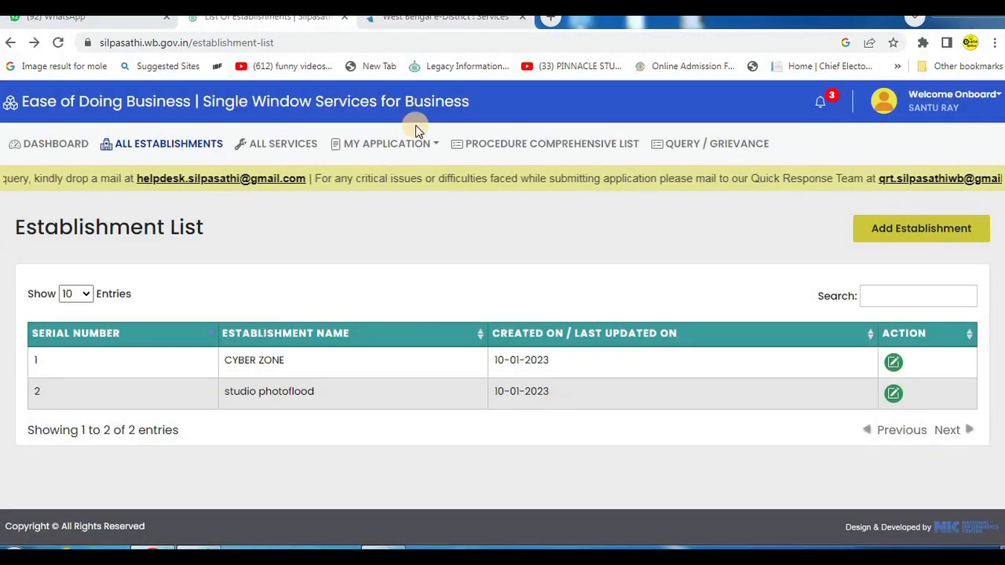
drag(9, 128, 81, 164)
mouse_move(92, 123)
mouse_down()
mouse_move(127, 154)
mouse_move(237, 183)
mouse_up()
drag(243, 142, 313, 165)
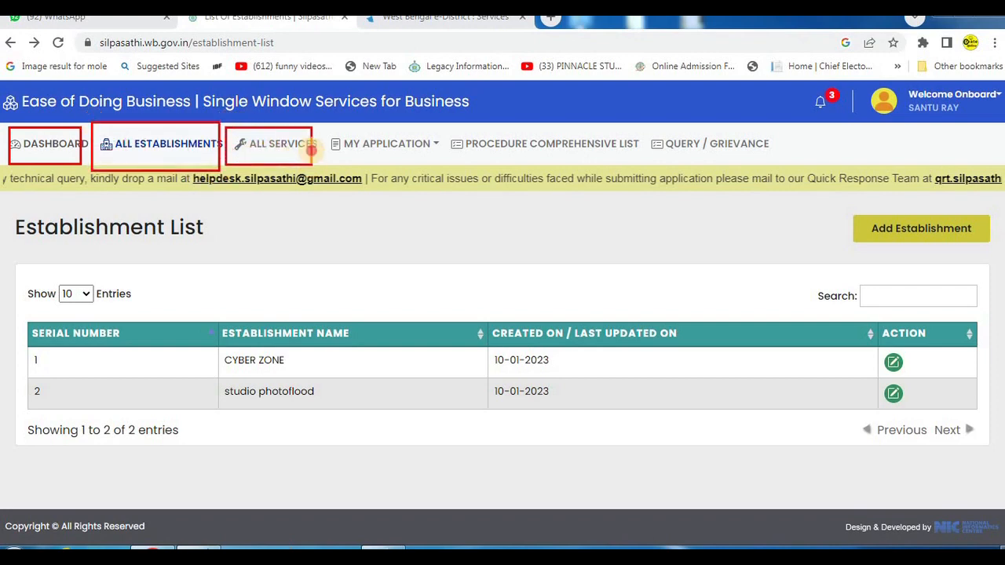
mouse_move(324, 128)
mouse_down()
mouse_move(386, 165)
mouse_move(435, 169)
mouse_up()
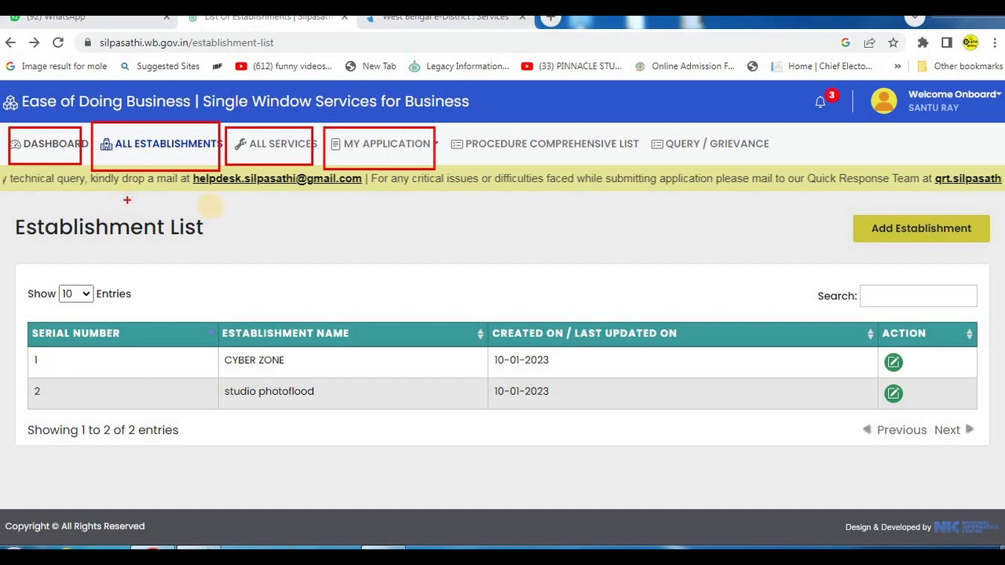
key(Escape)
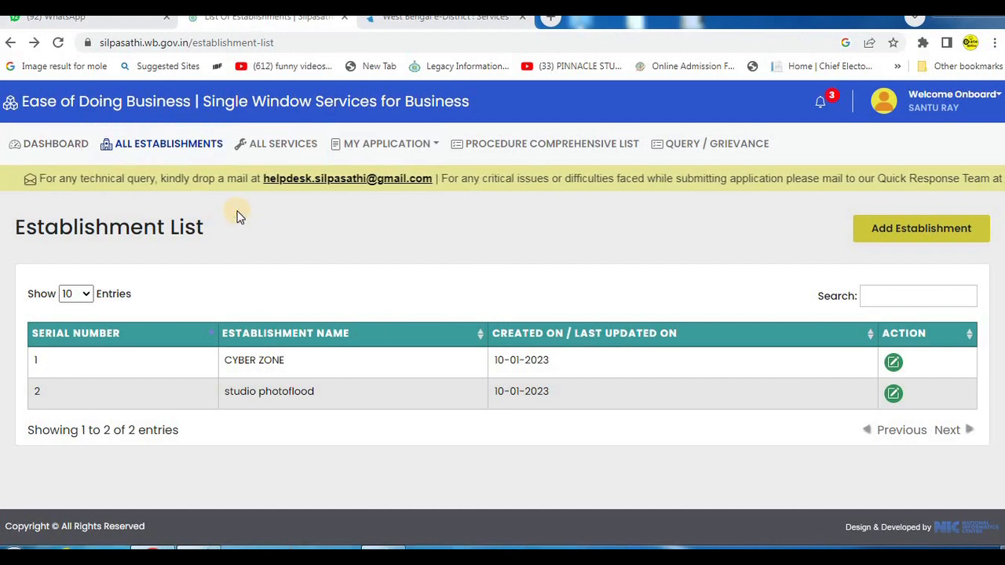
- Open the blank Add Establishment form from the Silpasathi dashboard
click(157, 147)
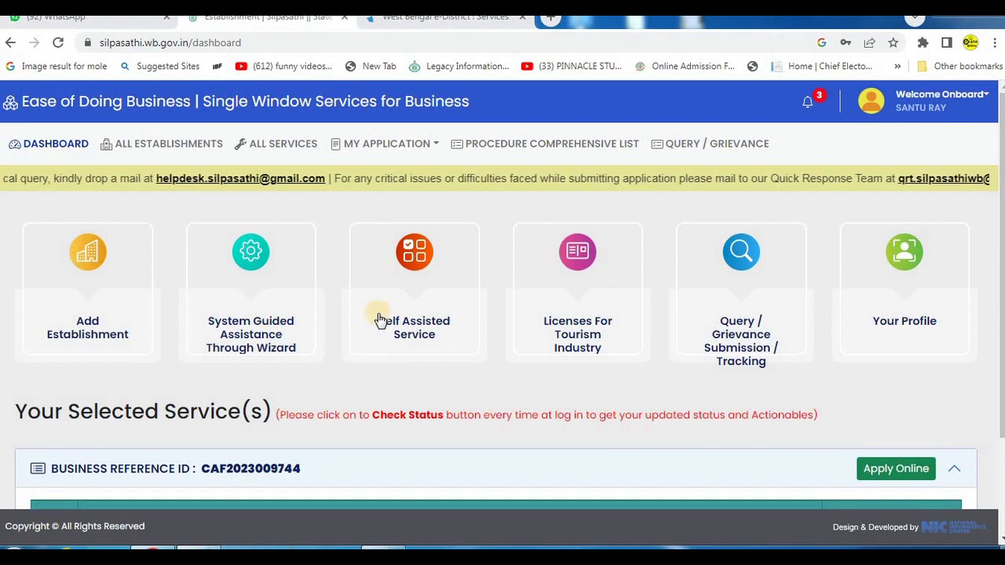
key(ctrl+2)
mouse_move(15, 211)
mouse_down()
mouse_move(143, 384)
mouse_move(178, 380)
mouse_up()
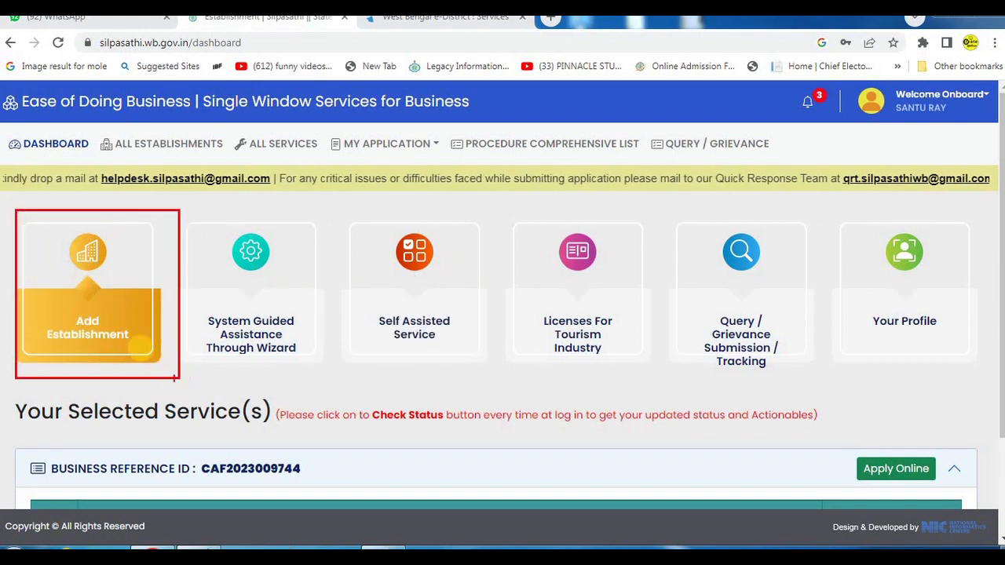
key(Escape)
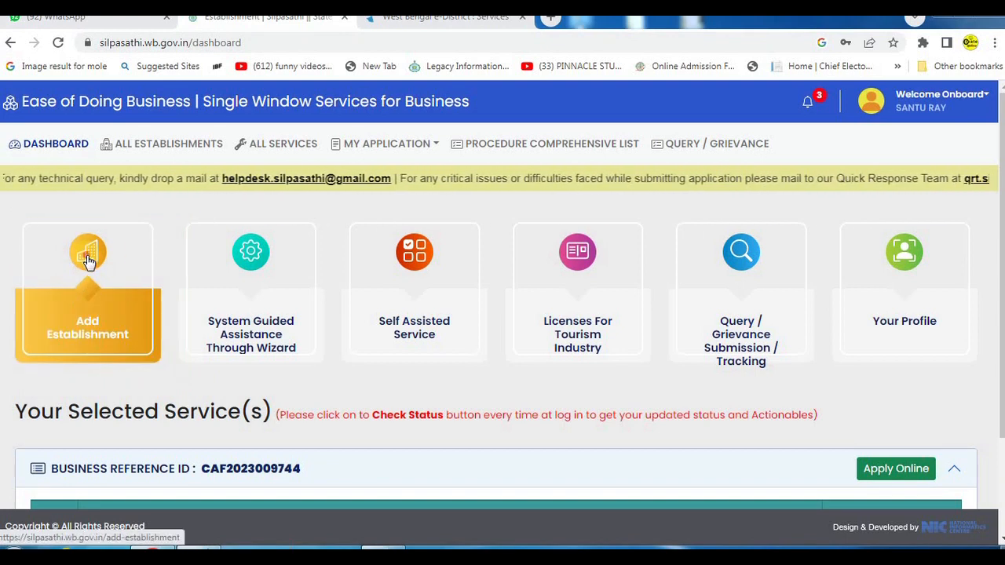
click(93, 283)
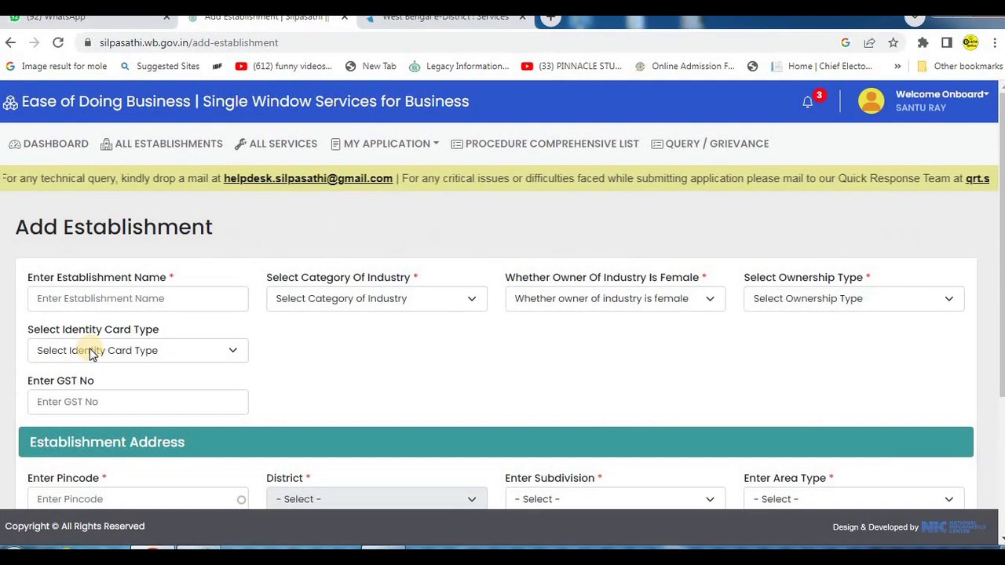
- Examine the Add Establishment form, including the industry category options and the establishment address fields
scroll(153, 314, down, 2)
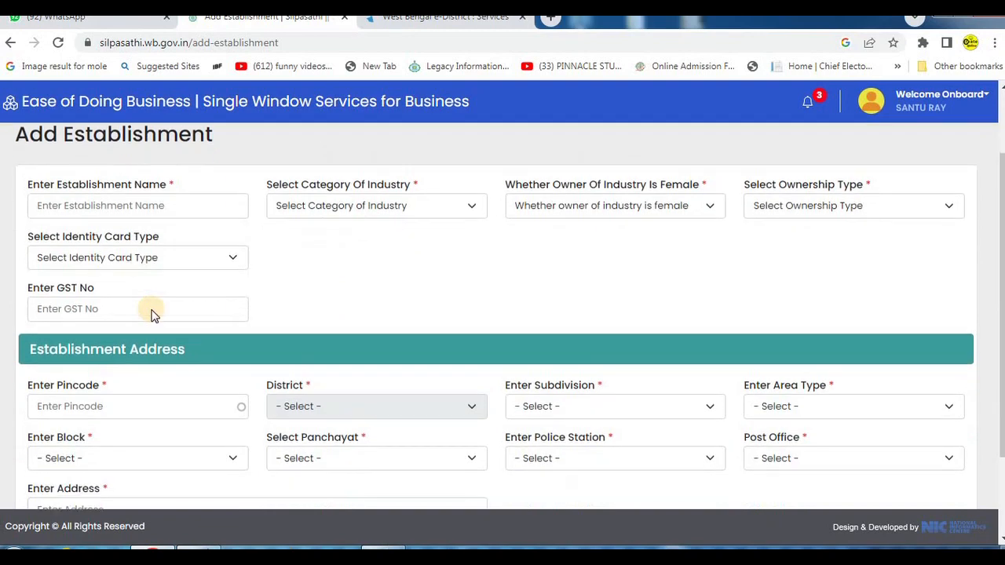
scroll(94, 336, up, 2)
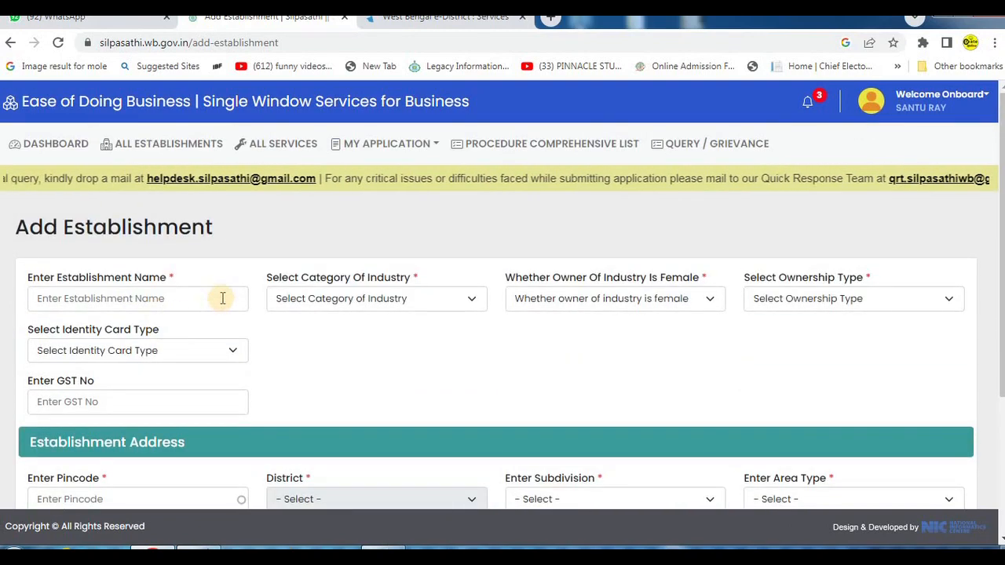
click(193, 299)
click(406, 298)
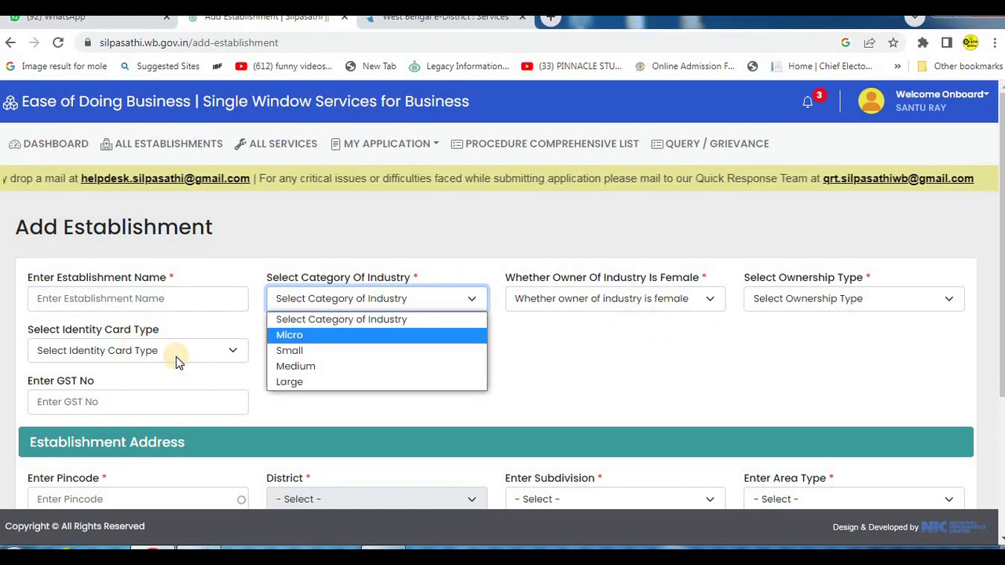
click(601, 353)
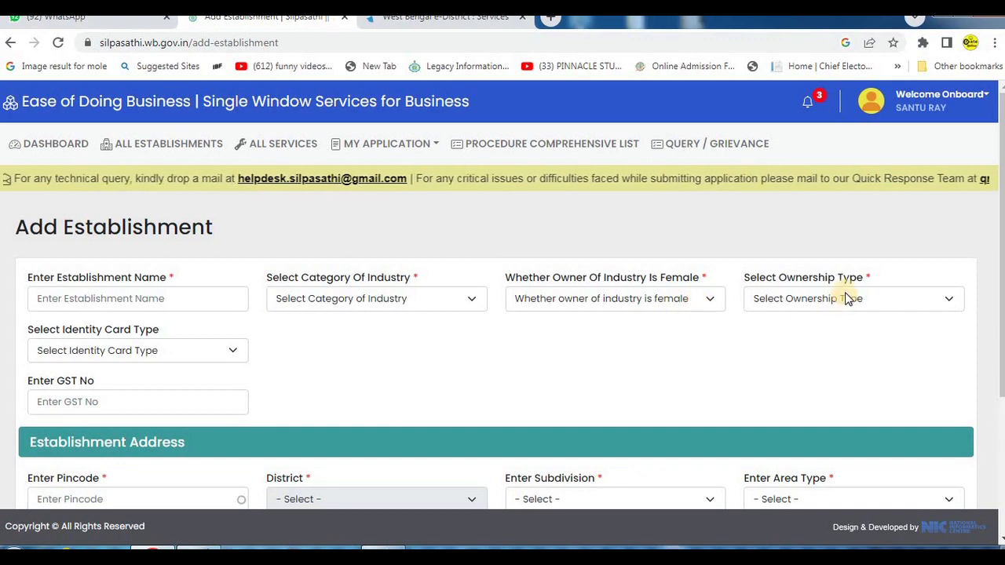
scroll(483, 351, down, 3)
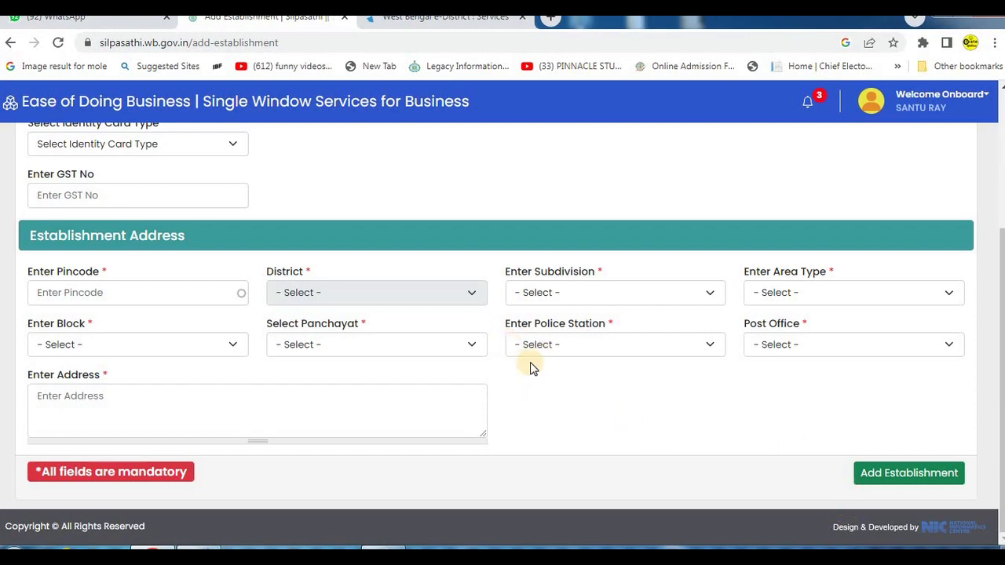
drag(821, 434, 973, 493)
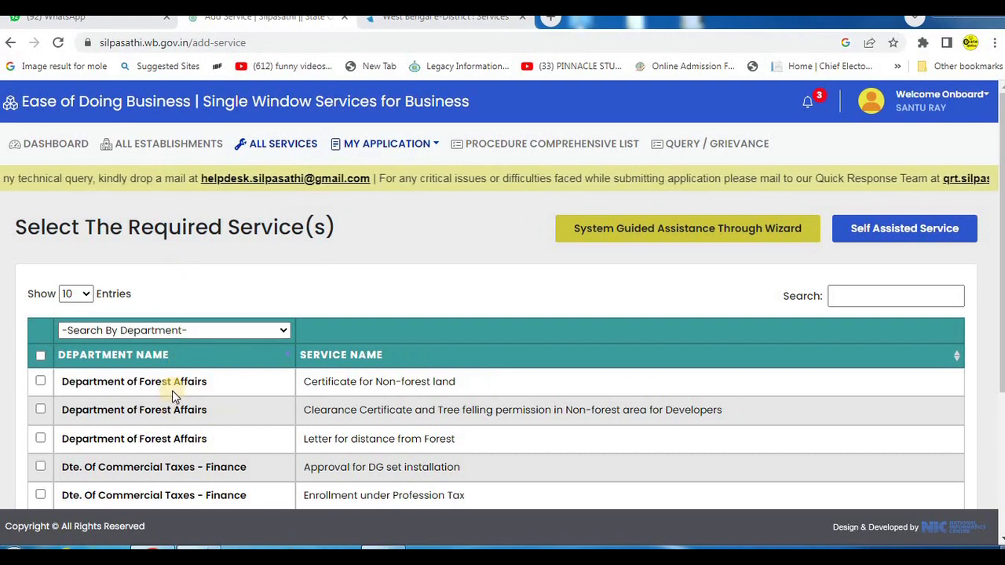
- Filter the list of required services by the UD & MA department
click(227, 331)
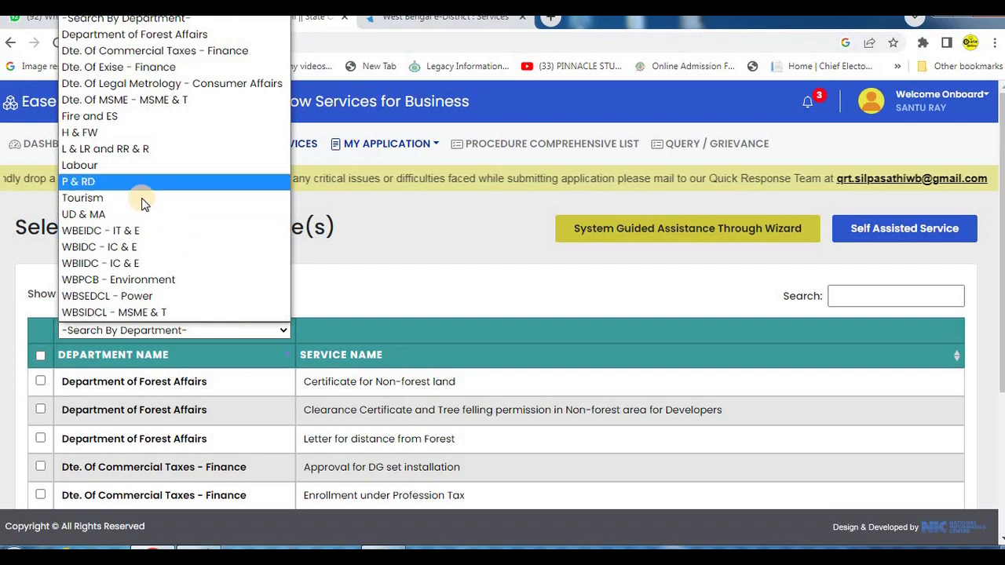
click(129, 215)
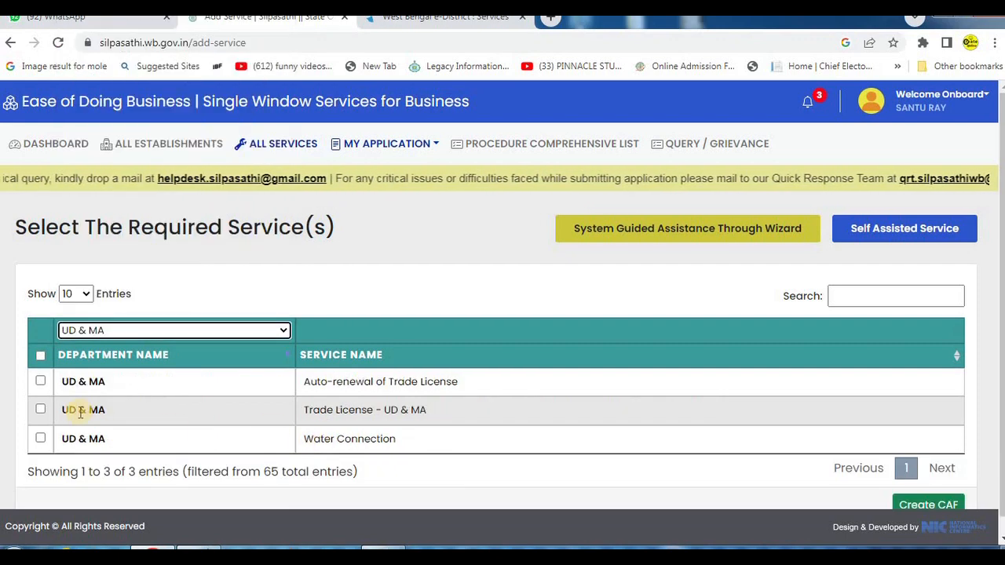
scroll(935, 508, down, 1)
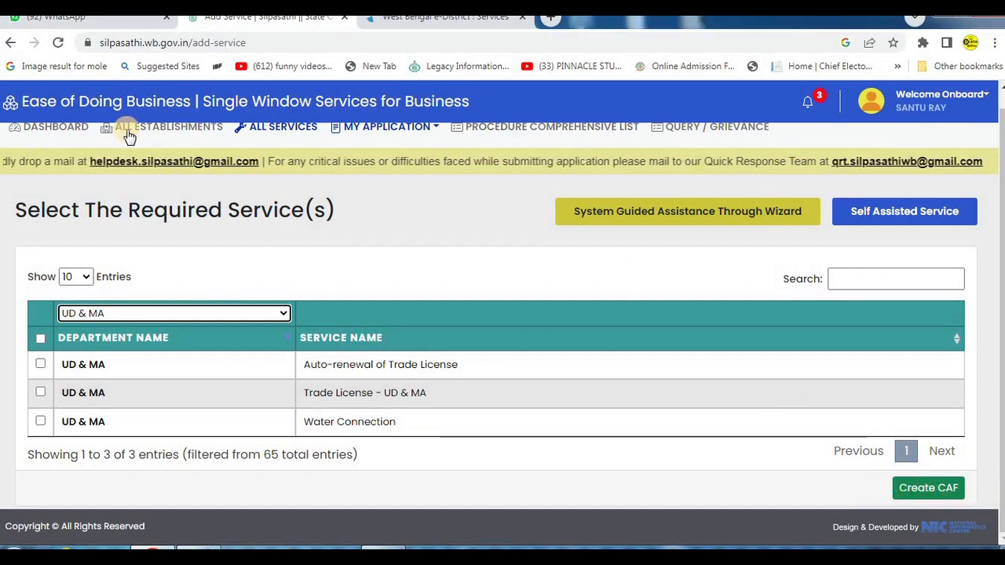
scroll(131, 162, up, 1)
- Return to the dashboard and open the online application for the saved Trade License - UD & MA service
click(47, 144)
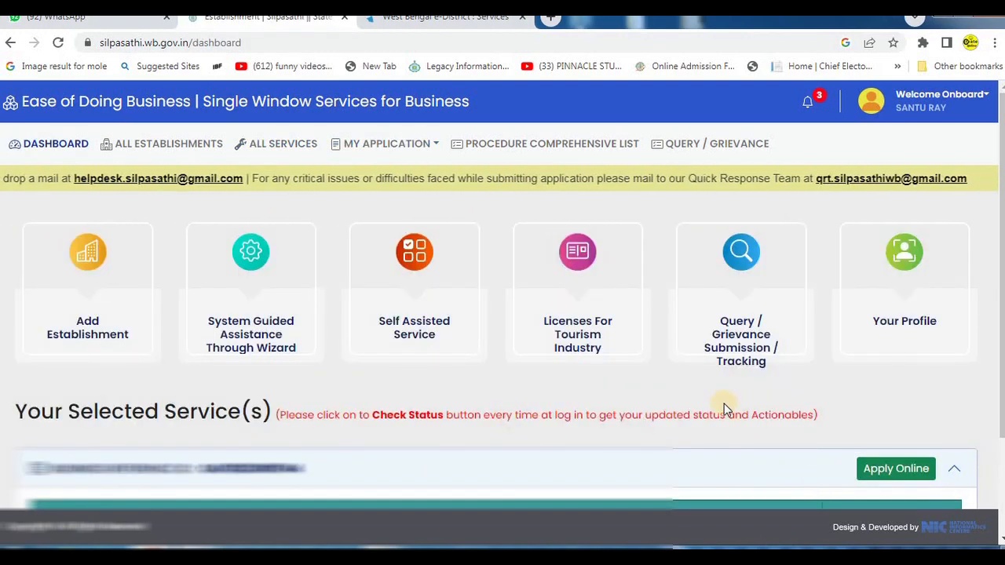
scroll(724, 404, down, 2)
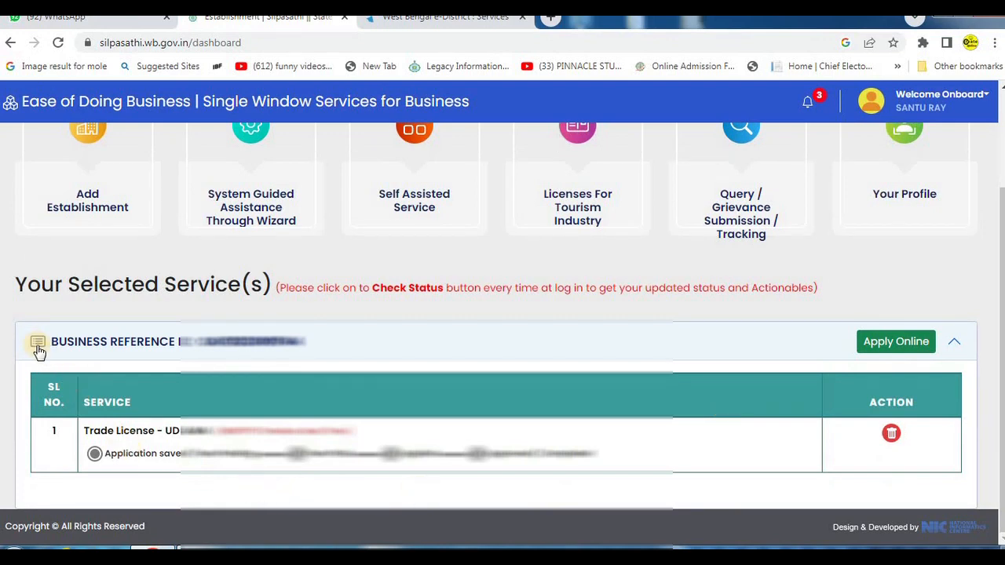
mouse_move(17, 318)
mouse_down()
mouse_move(334, 368)
mouse_move(370, 365)
mouse_up()
mouse_move(19, 378)
mouse_down()
mouse_move(202, 459)
mouse_move(673, 481)
mouse_up()
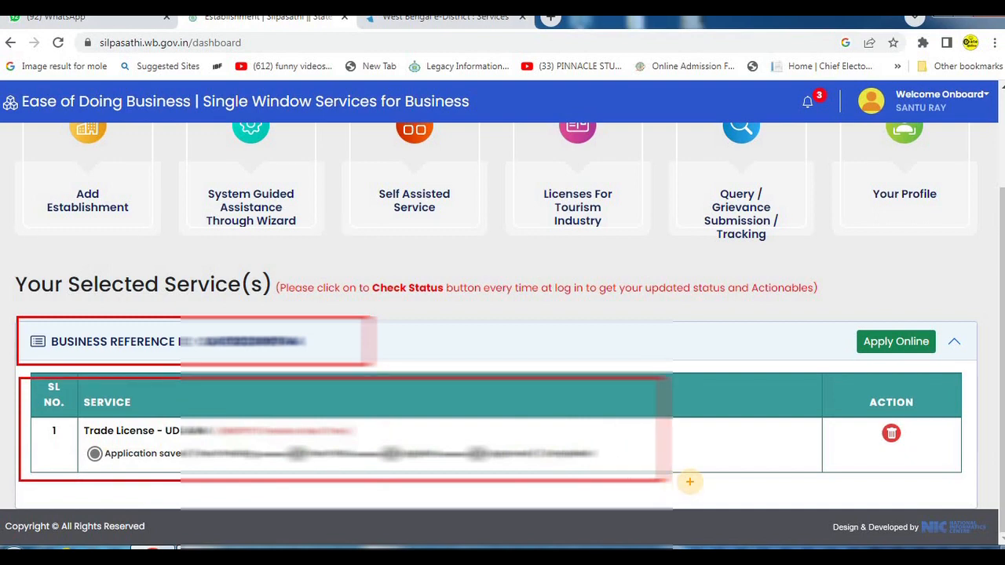
key(Escape)
mouse_move(7, 309)
mouse_down()
mouse_move(63, 342)
mouse_move(361, 360)
mouse_up()
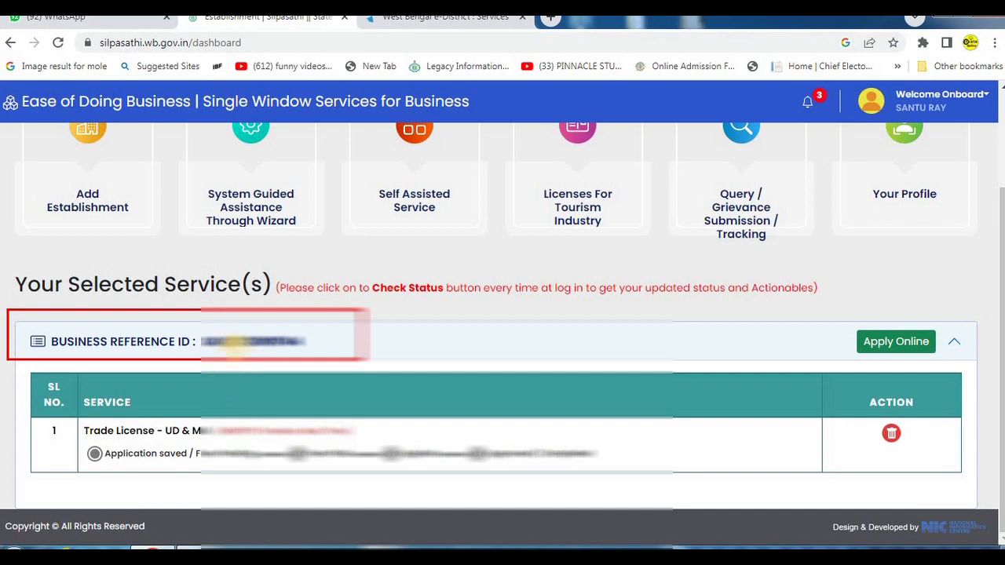
drag(201, 324, 352, 358)
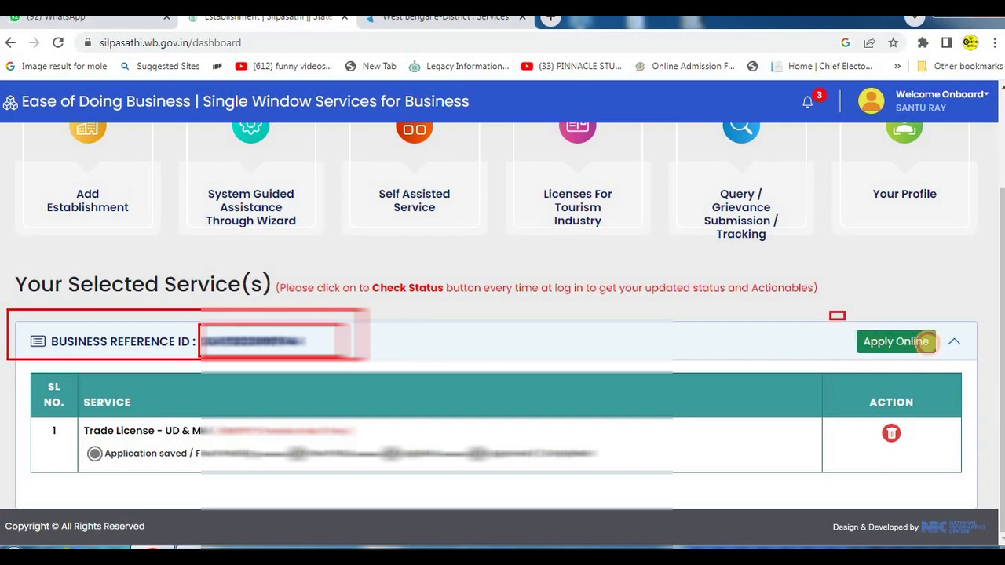
drag(845, 320, 974, 355)
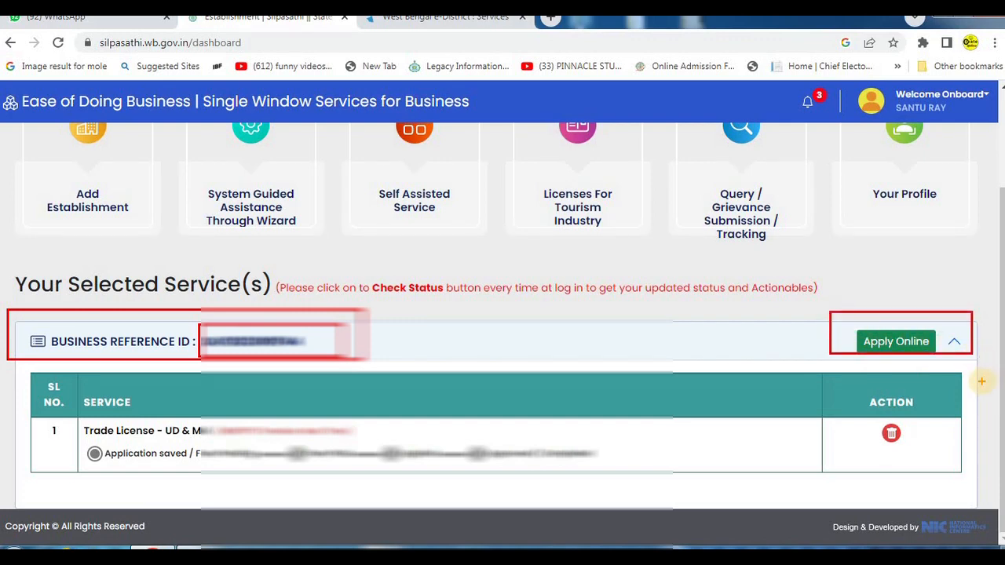
click(896, 342)
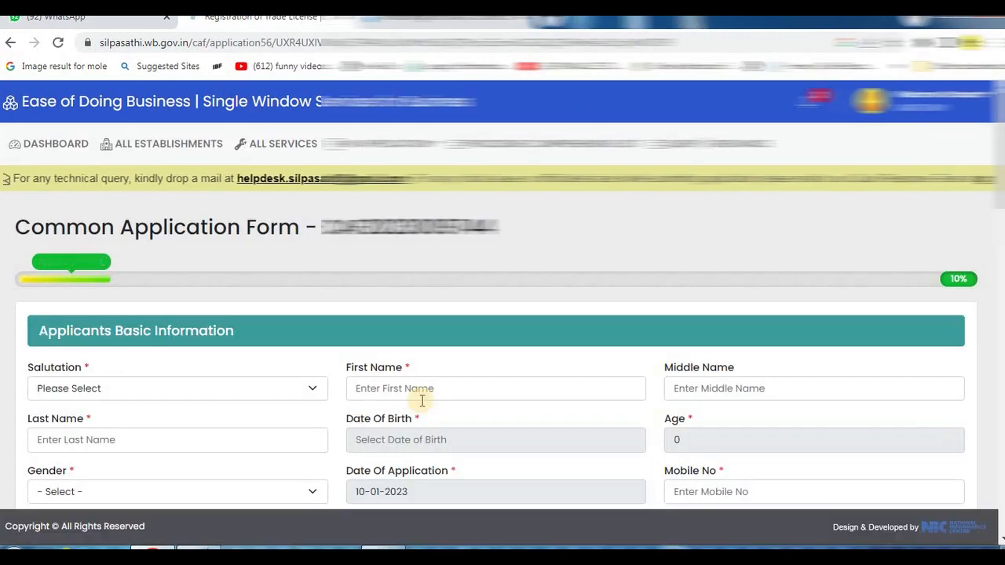
- Review the Common Application Form's heading and its Applicants Basic Information fields
scroll(291, 387, down, 2)
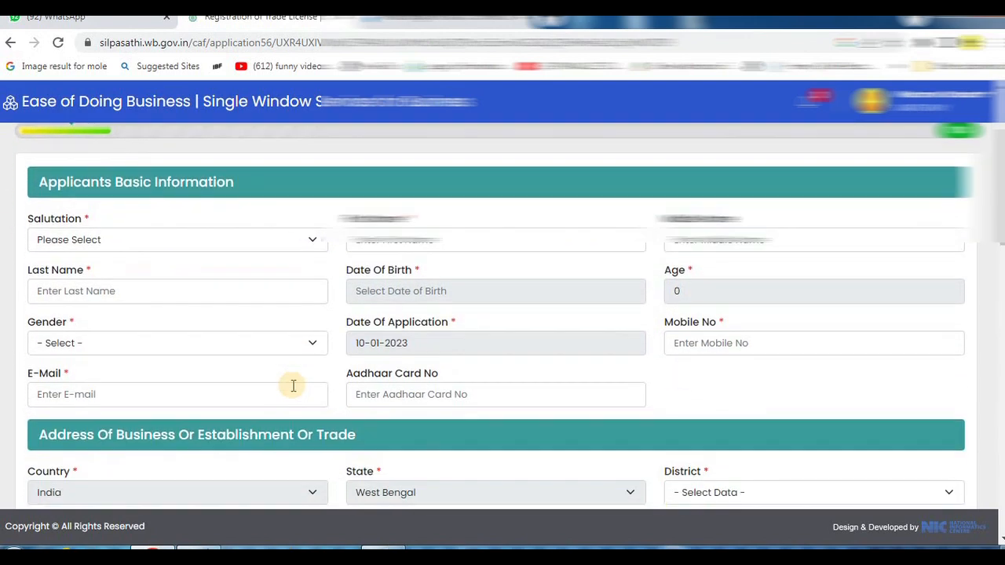
scroll(291, 386, up, 2)
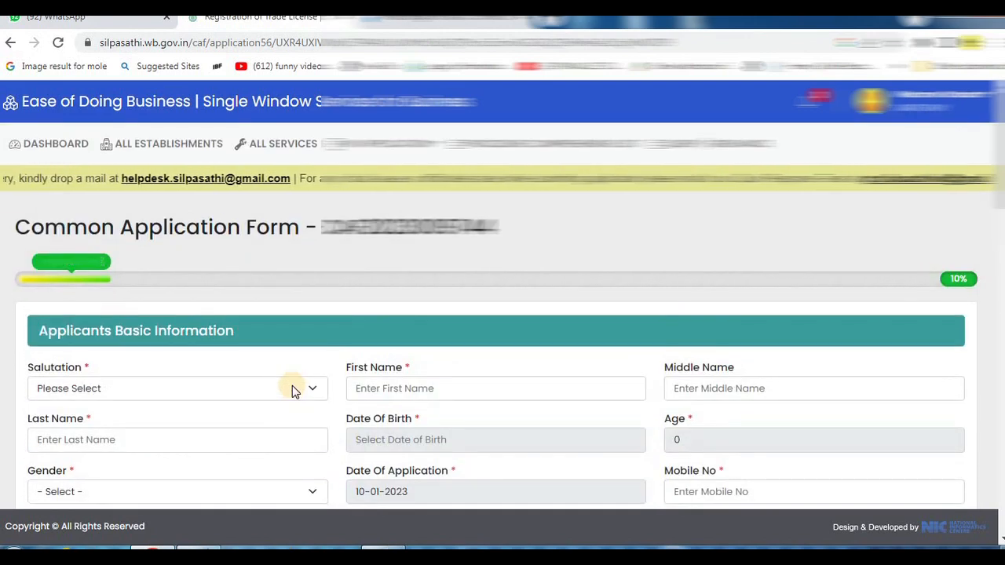
mouse_move(15, 198)
mouse_down()
mouse_move(150, 242)
mouse_move(558, 251)
mouse_up()
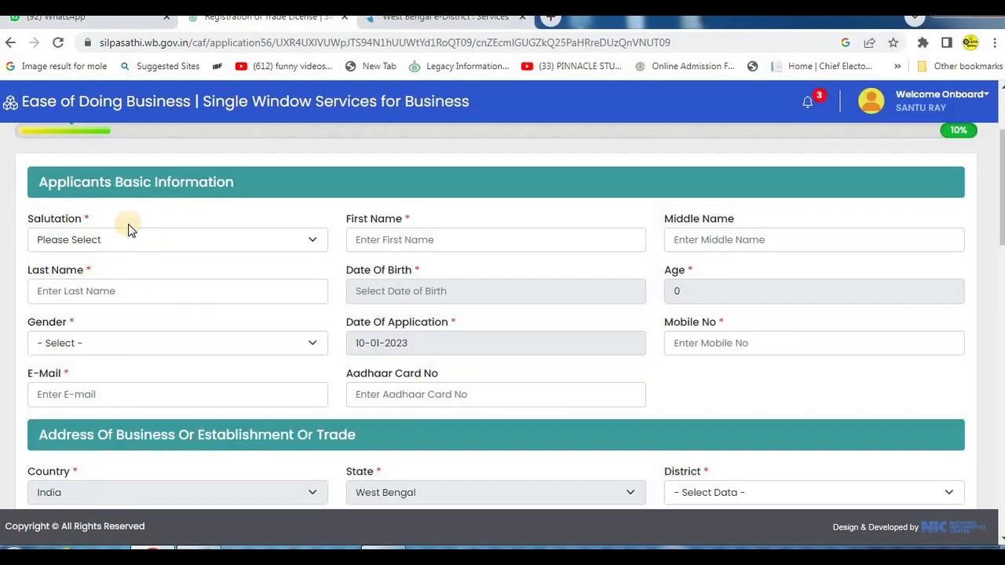
- Examine the salutation options and the name, date of birth and age fields under Applicants Basic Information
click(133, 239)
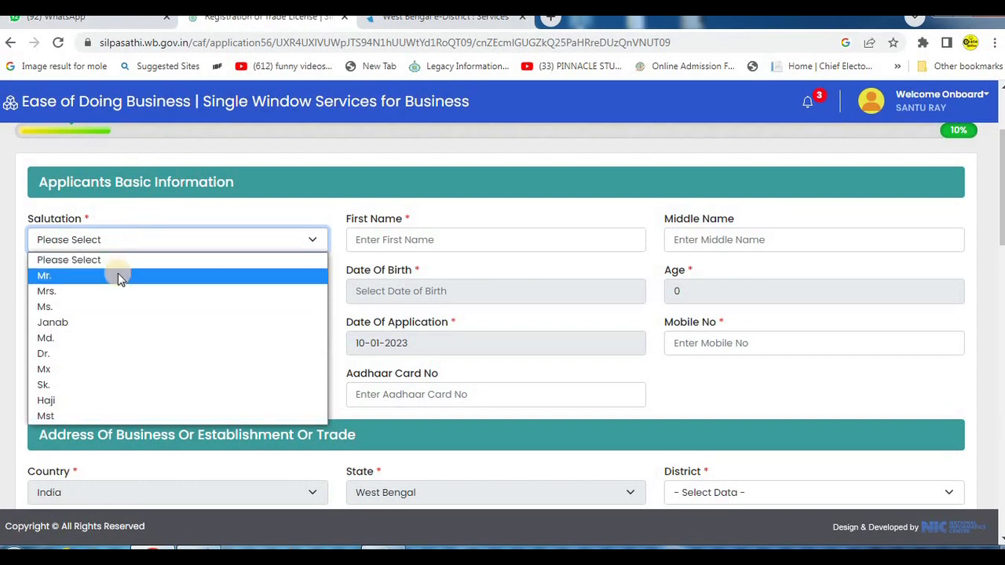
click(220, 211)
mouse_move(332, 205)
mouse_down()
mouse_move(539, 267)
mouse_move(613, 265)
mouse_up()
drag(728, 245, 952, 253)
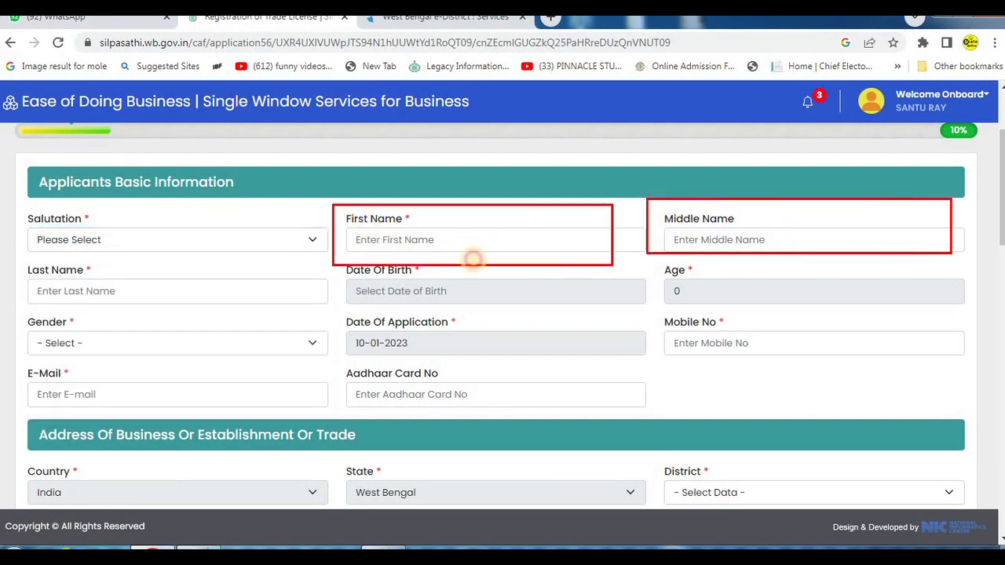
drag(17, 265, 342, 324)
drag(334, 258, 635, 313)
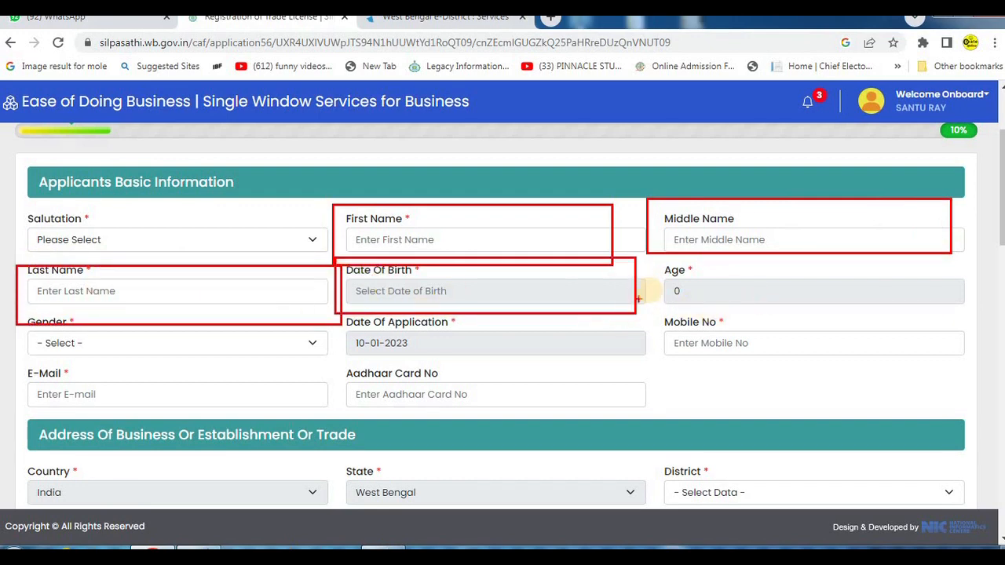
drag(650, 254, 870, 300)
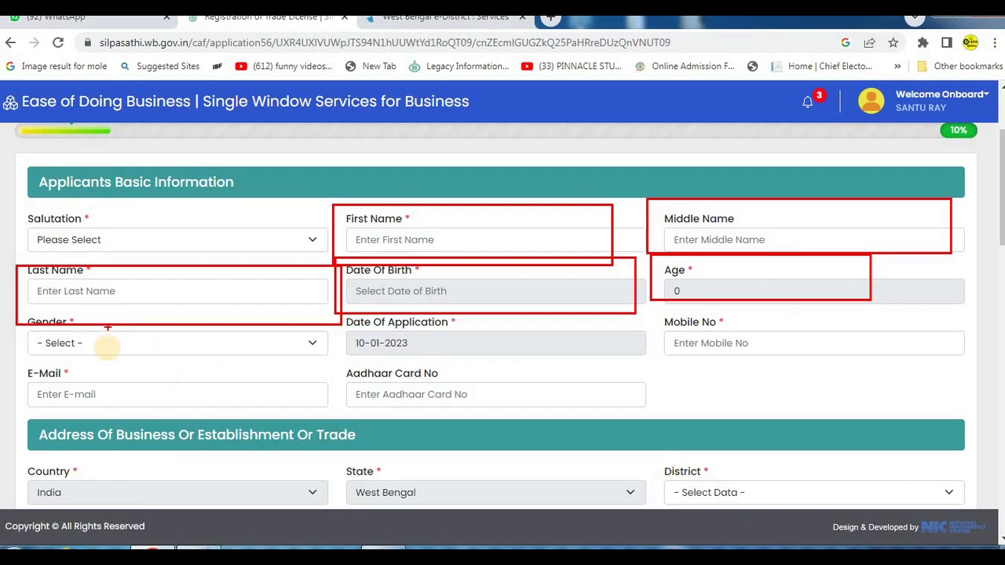
- Examine the gender list and the application date, mobile number, e-mail and Aadhaar card fields of the applicant
click(146, 344)
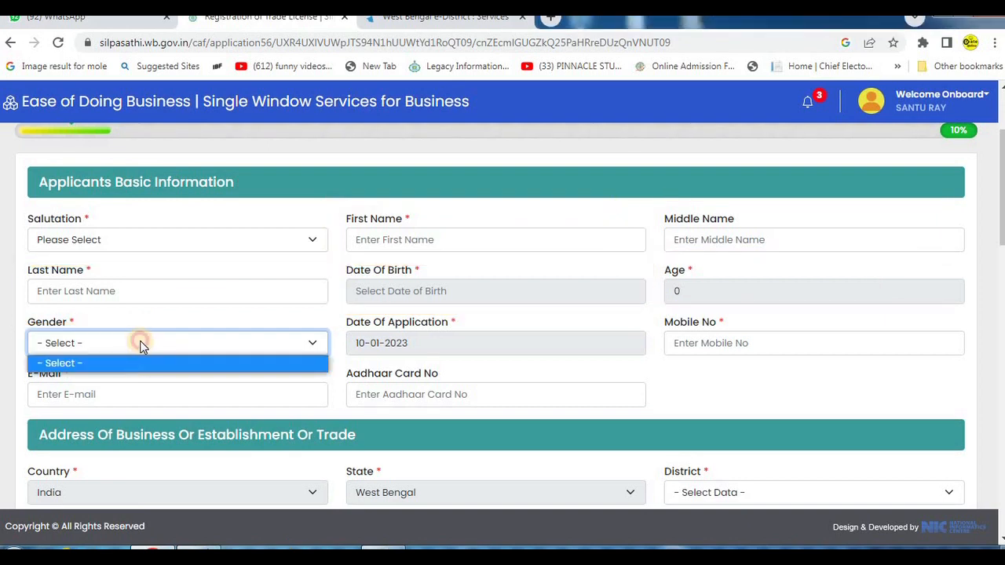
click(142, 344)
click(143, 343)
click(143, 343)
click(143, 344)
click(143, 343)
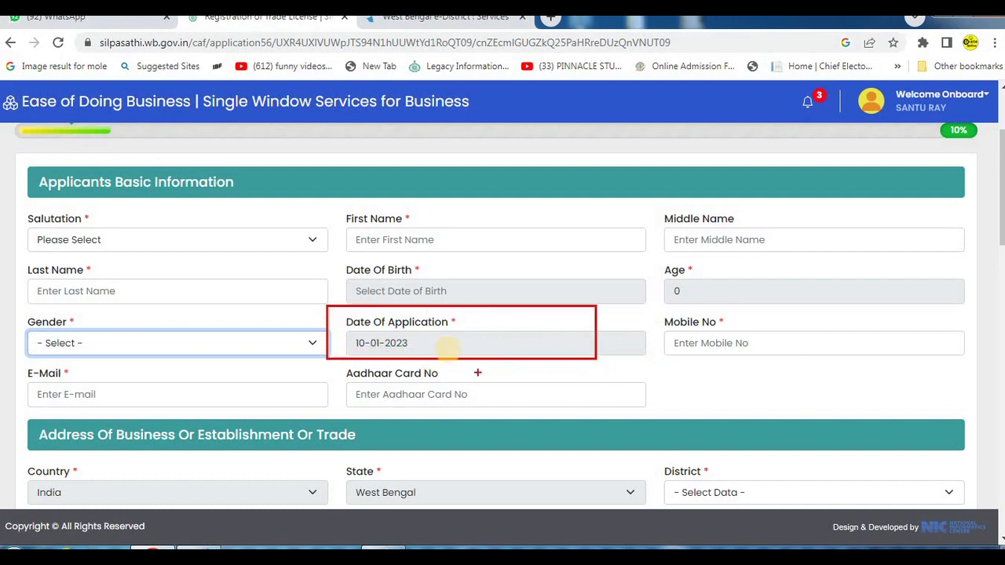
drag(642, 314, 955, 360)
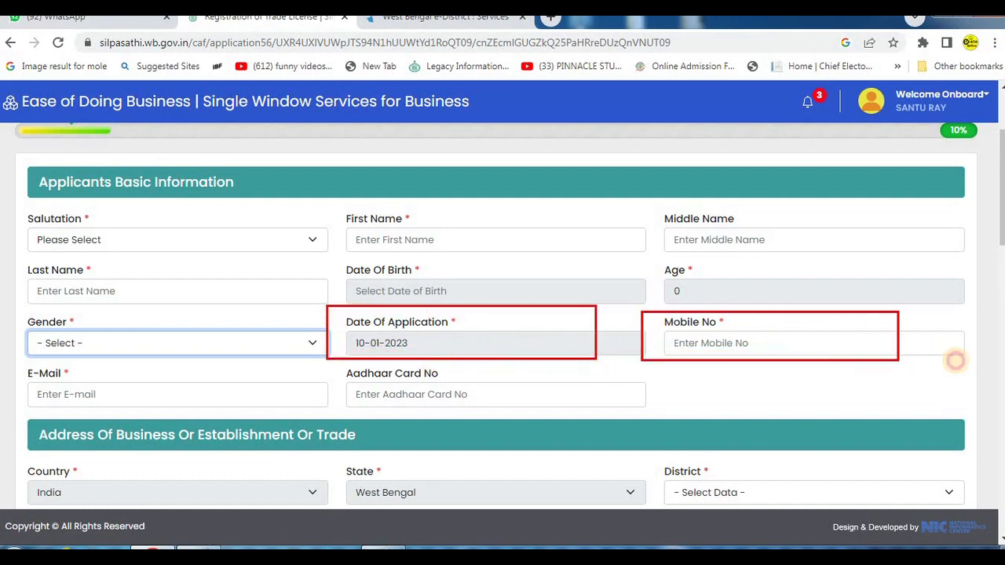
drag(21, 369, 218, 398)
drag(292, 410, 321, 410)
mouse_move(323, 363)
mouse_down()
mouse_move(395, 382)
mouse_move(639, 403)
mouse_move(666, 417)
mouse_up()
key(Escape)
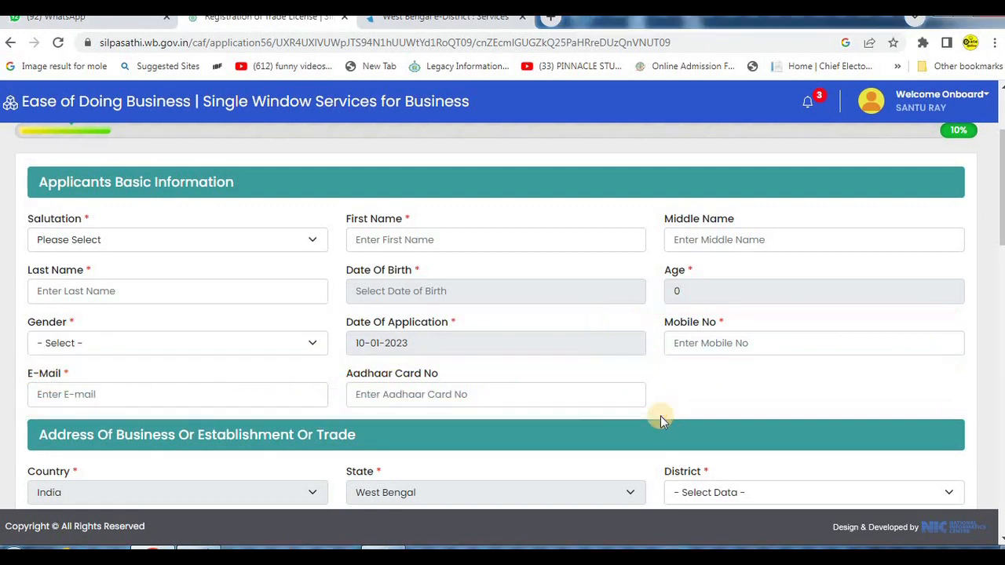
- Examine the Address Of Business section, including its district, sub-division, rural or urban and municipality lists
scroll(637, 384, down, 1)
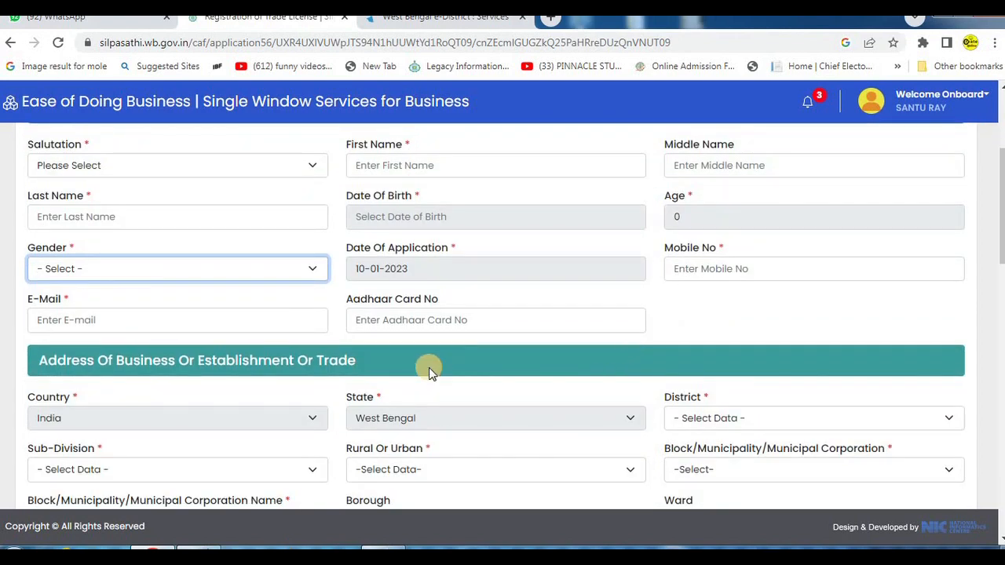
scroll(429, 368, down, 2)
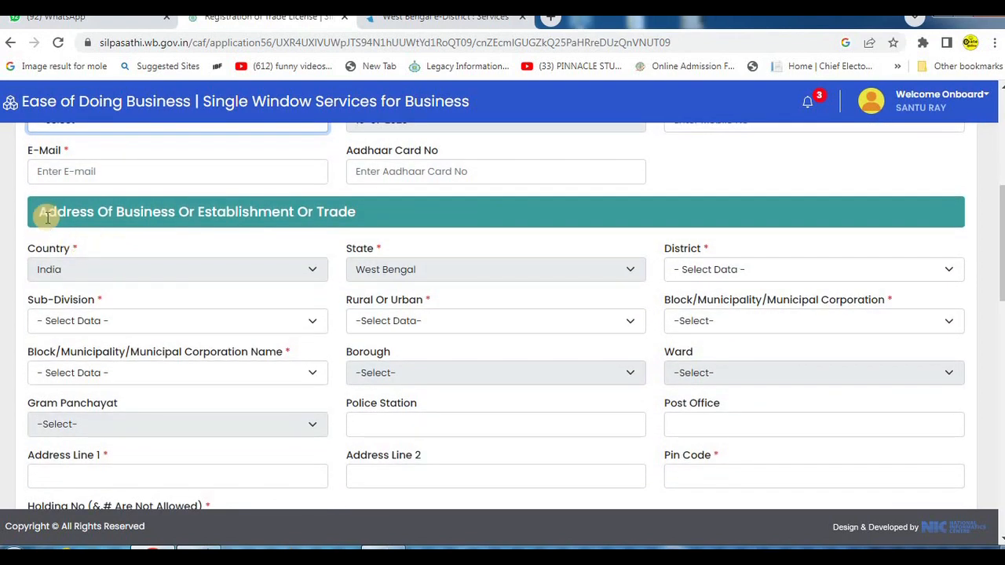
mouse_move(14, 190)
mouse_down()
mouse_move(373, 241)
mouse_move(434, 234)
mouse_up()
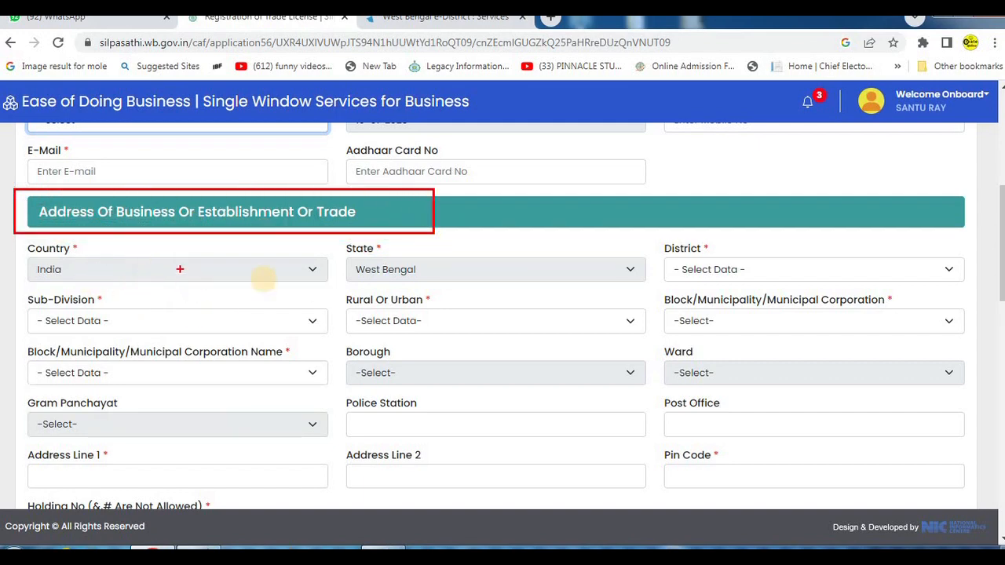
click(477, 269)
click(503, 287)
click(744, 270)
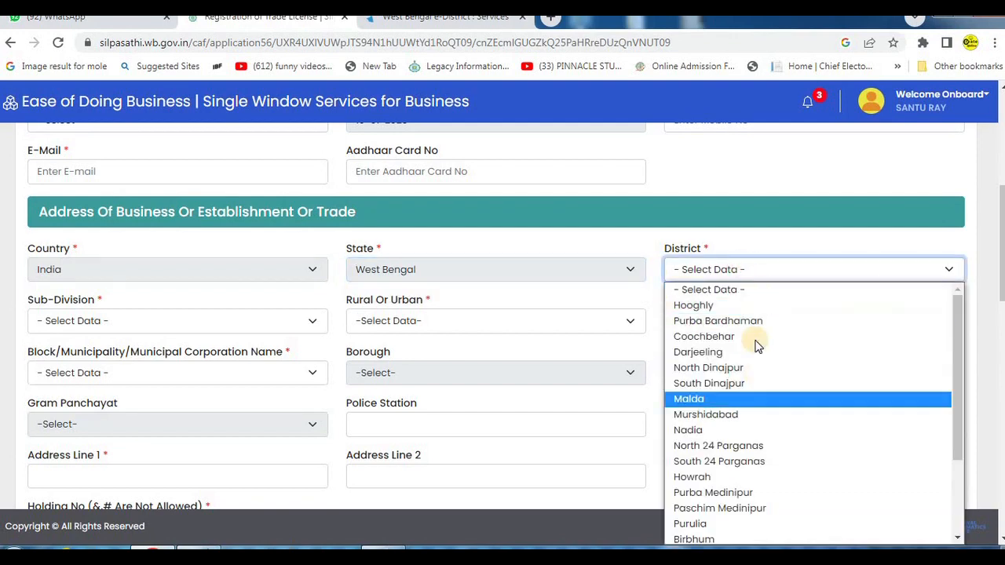
click(402, 235)
click(67, 316)
click(69, 315)
click(444, 316)
click(448, 319)
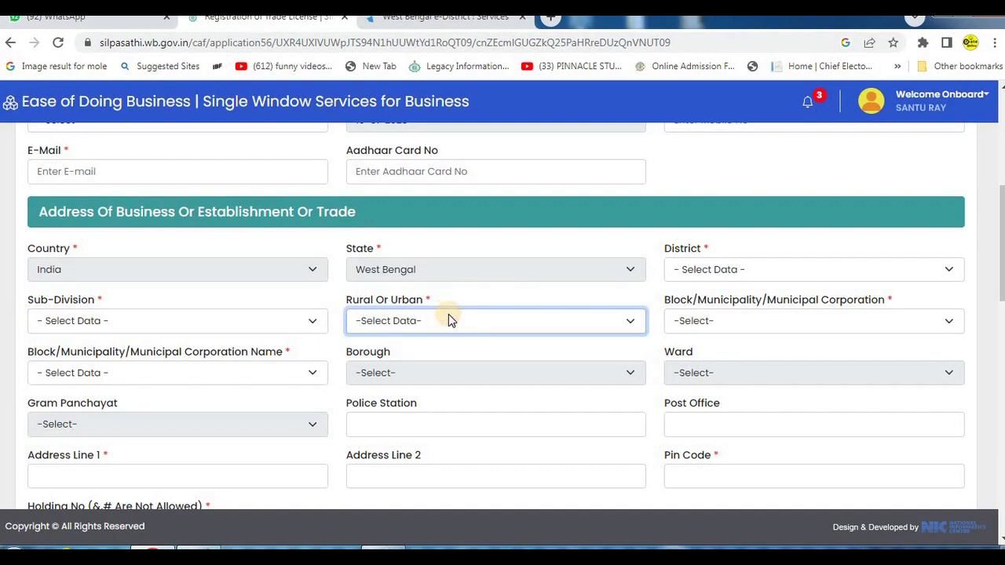
click(733, 321)
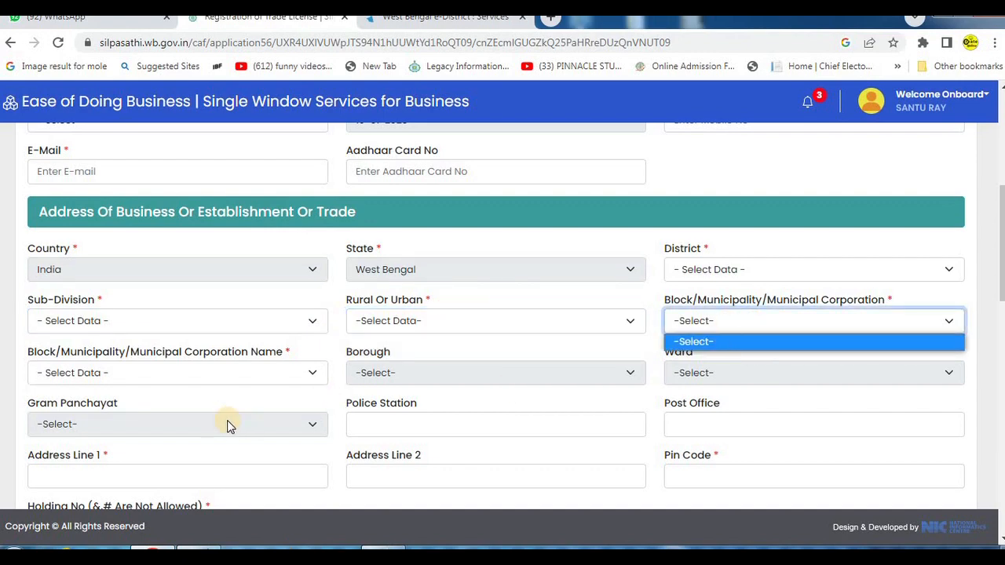
- Examine the Holding No field and the checkbox beside the Communication Address Of Applicants heading
scroll(228, 425, down, 1)
scroll(586, 370, down, 2)
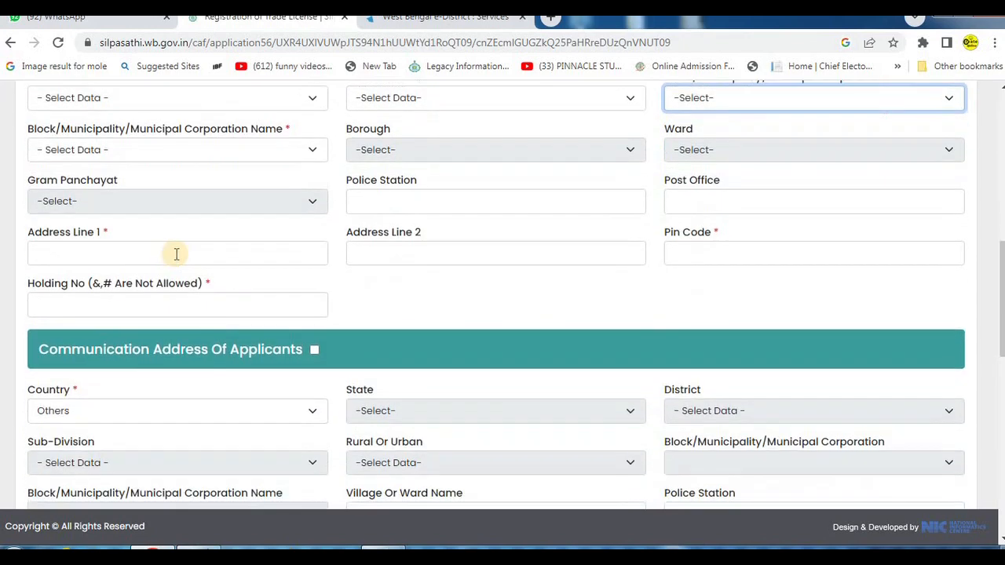
drag(17, 270, 360, 323)
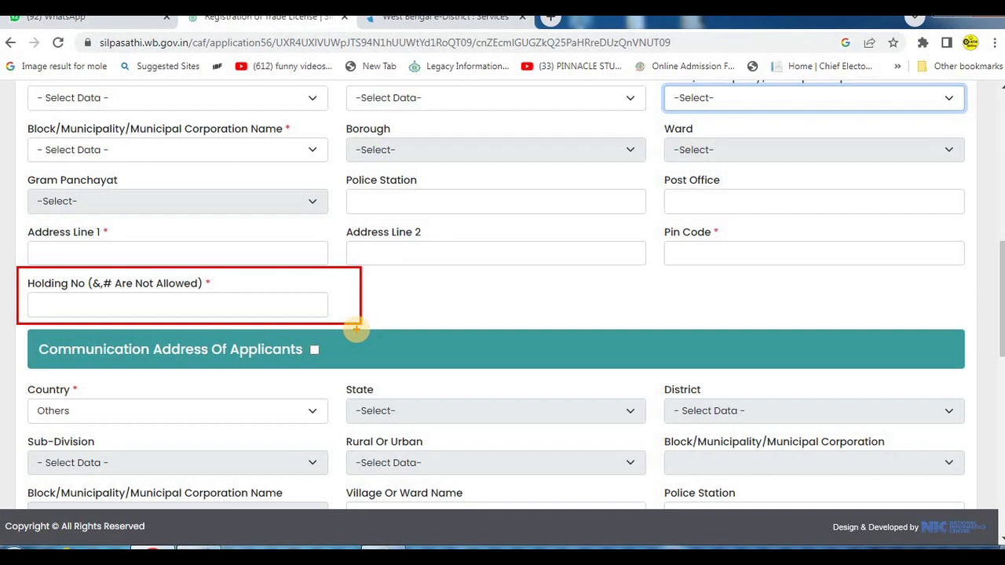
scroll(344, 336, down, 2)
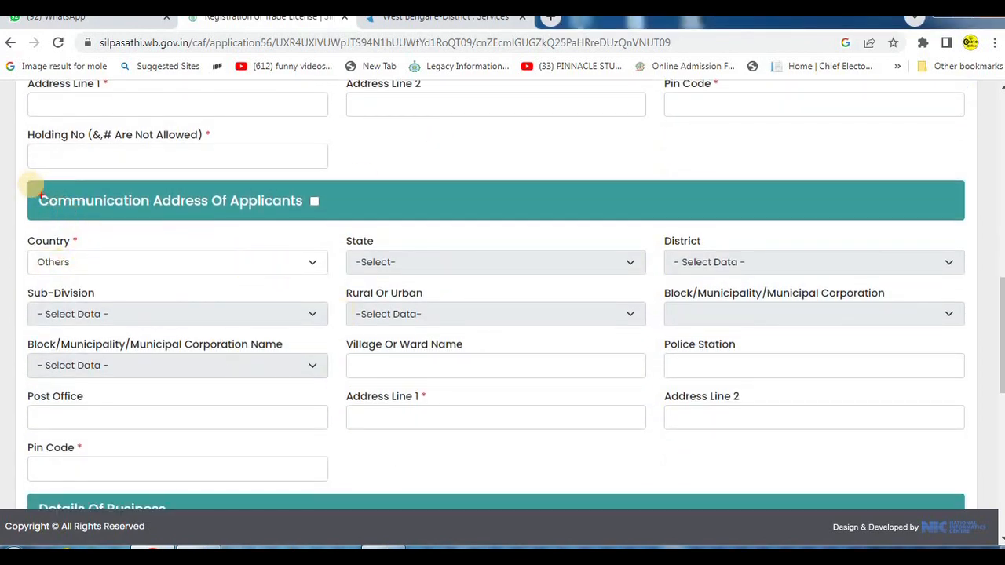
drag(14, 172, 360, 229)
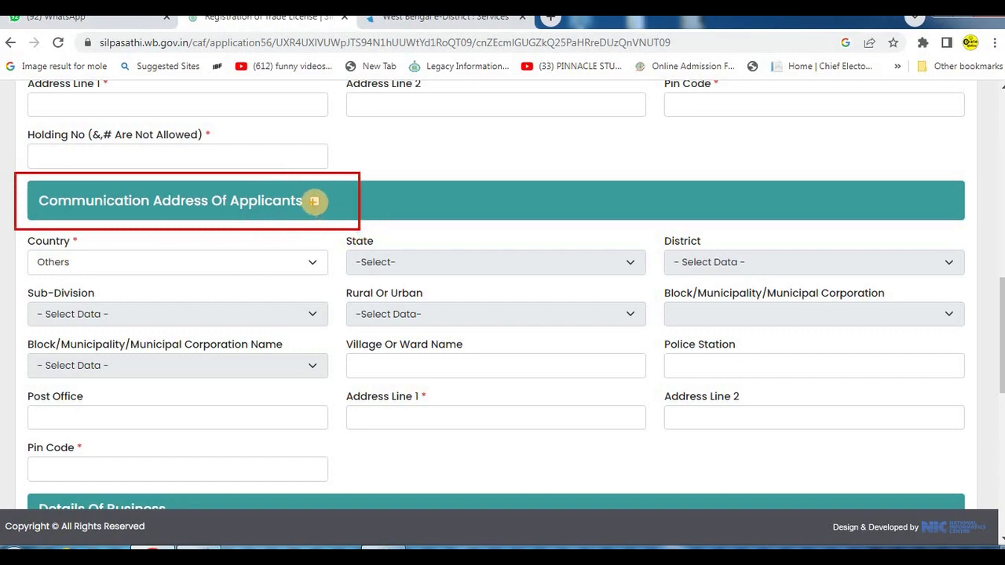
drag(300, 184, 333, 217)
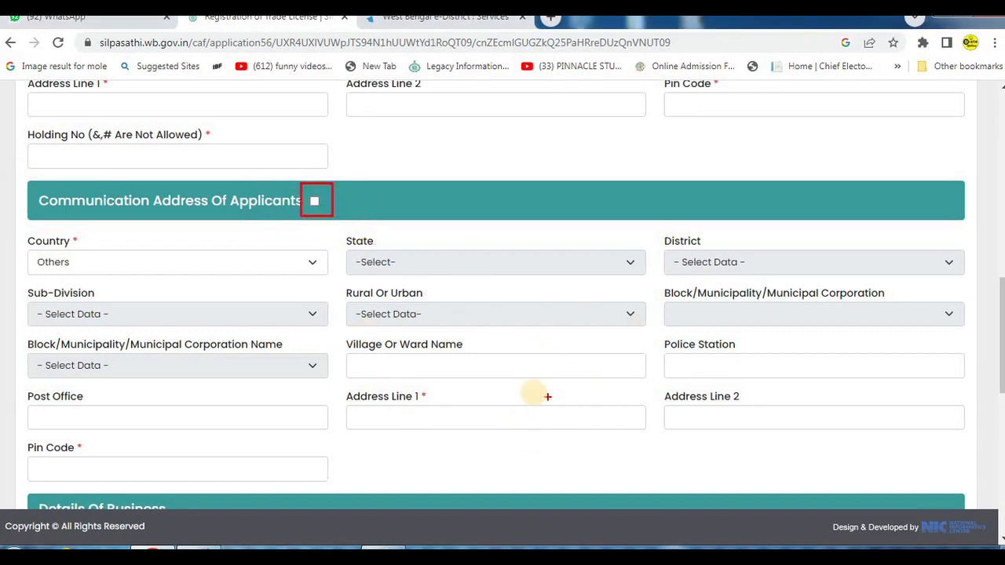
- Choose studio photoflood as the establishment in the Details Of Business section
scroll(453, 325, down, 1)
scroll(453, 325, down, 5)
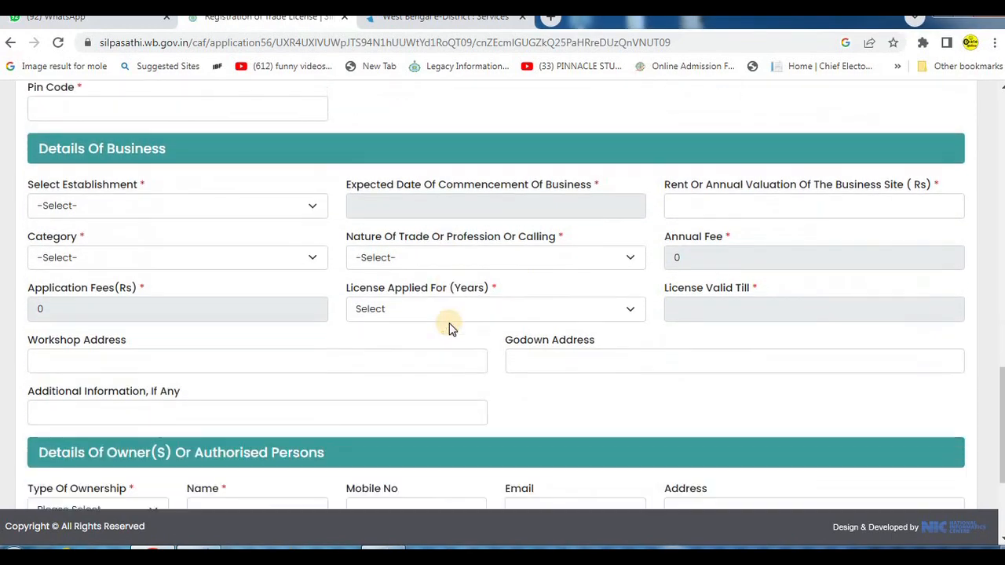
mouse_move(22, 120)
mouse_down()
mouse_move(259, 168)
mouse_move(273, 157)
mouse_up()
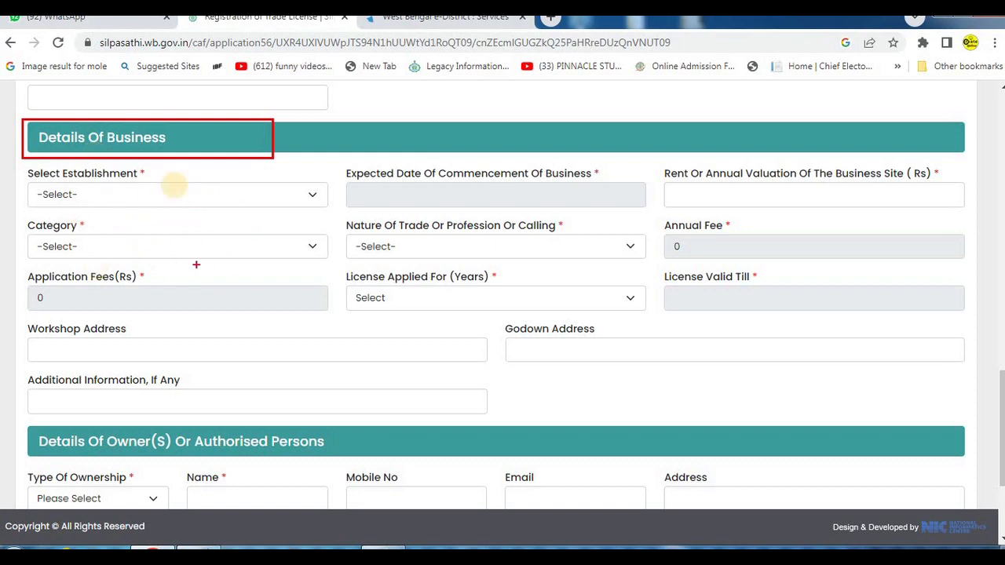
key(Escape)
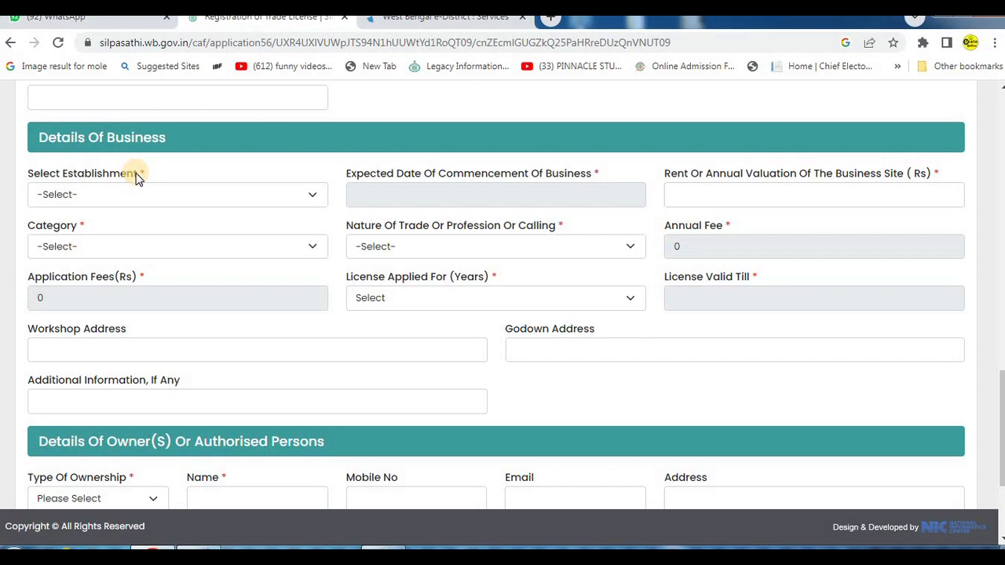
click(90, 195)
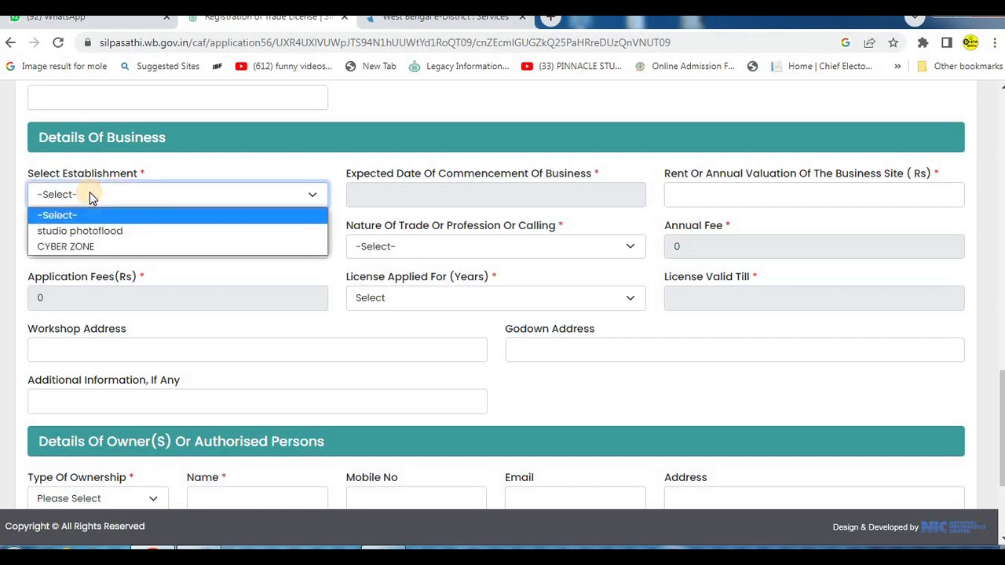
click(102, 232)
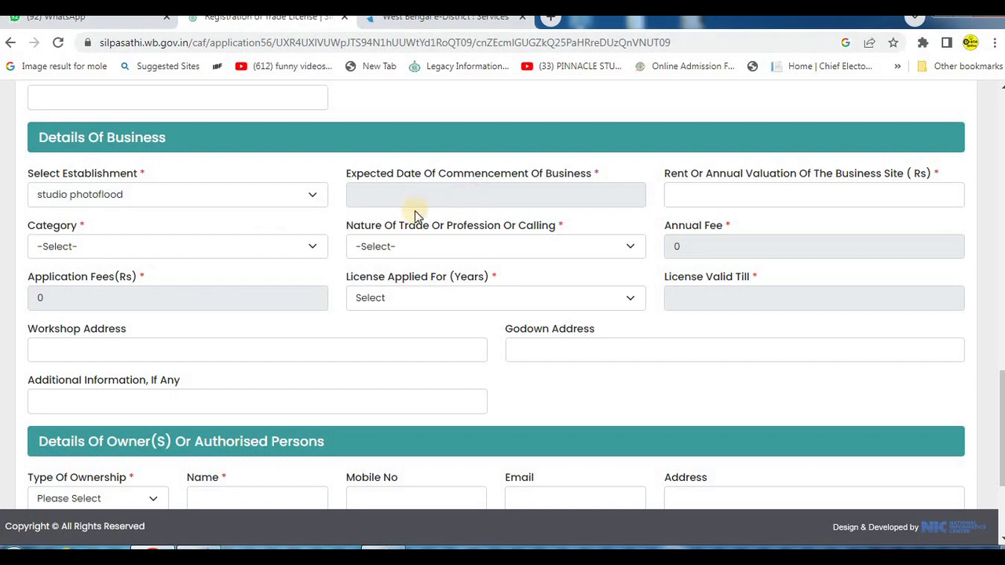
- Examine the business commencement date and rent or annual valuation fields, and the Category list
drag(330, 155, 649, 212)
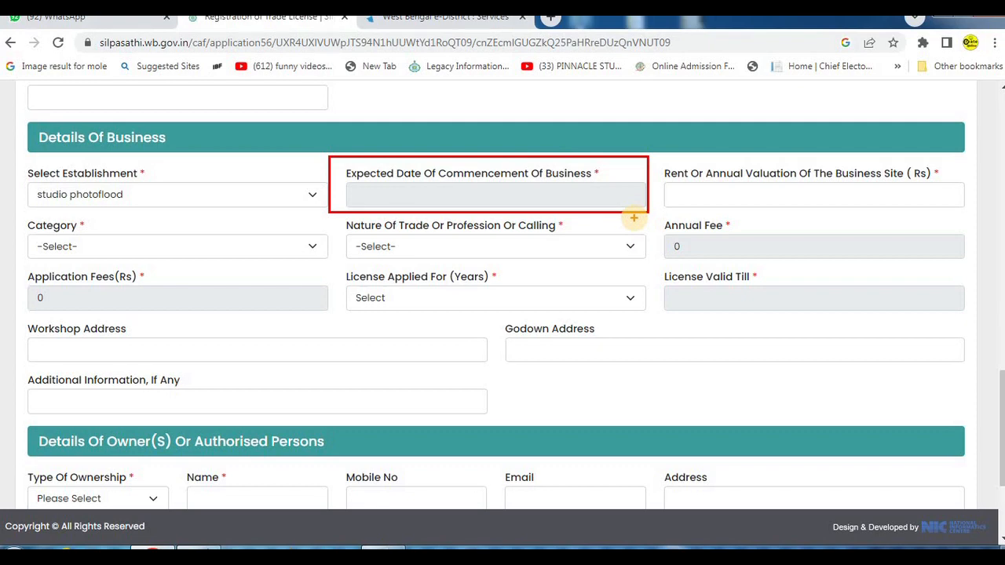
mouse_move(659, 161)
mouse_down()
mouse_move(877, 227)
mouse_move(970, 211)
mouse_up()
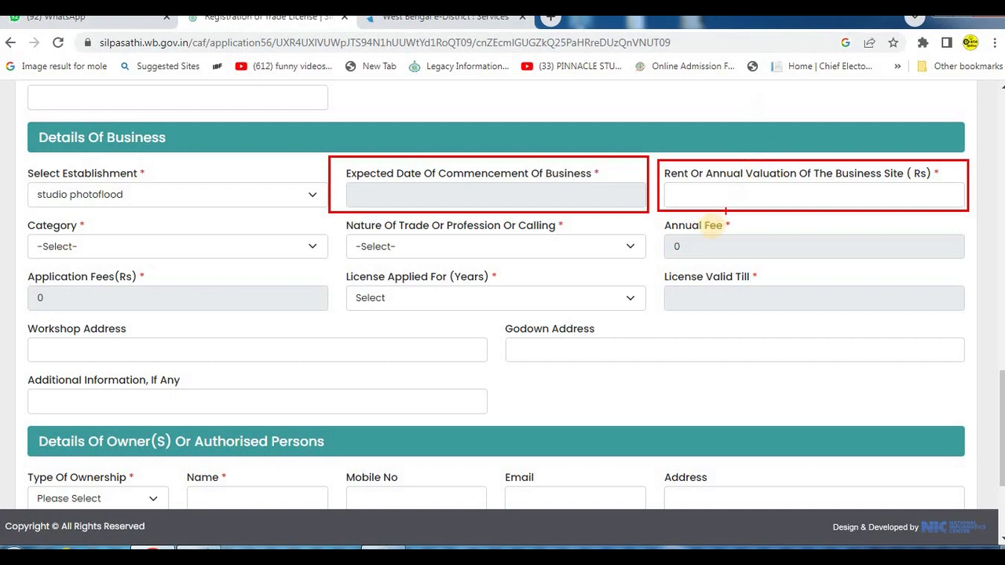
click(105, 246)
click(106, 246)
click(105, 246)
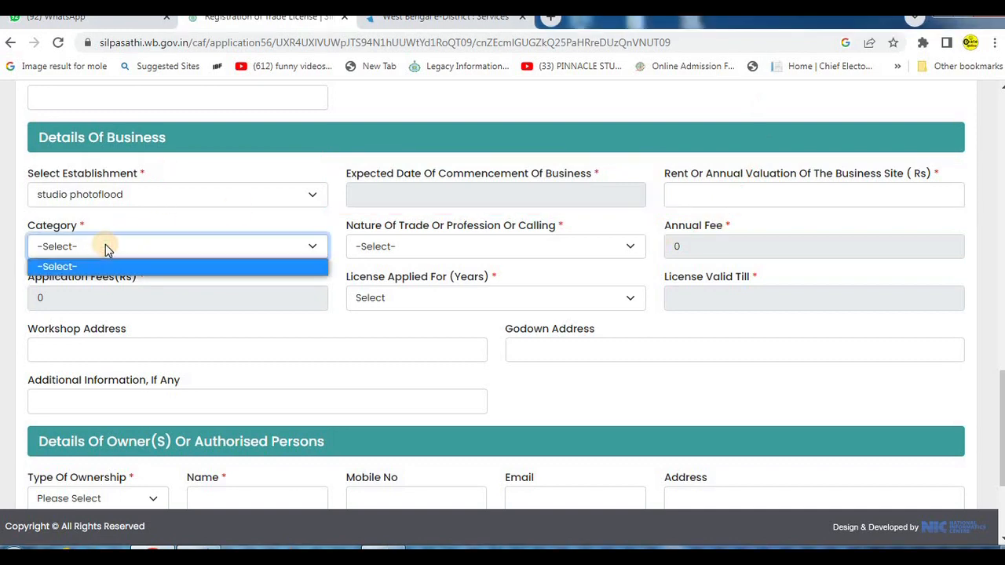
- Return to Details Of Business in the filled-in form and reselect studio photoflood as the establishment
scroll(366, 323, up, 7)
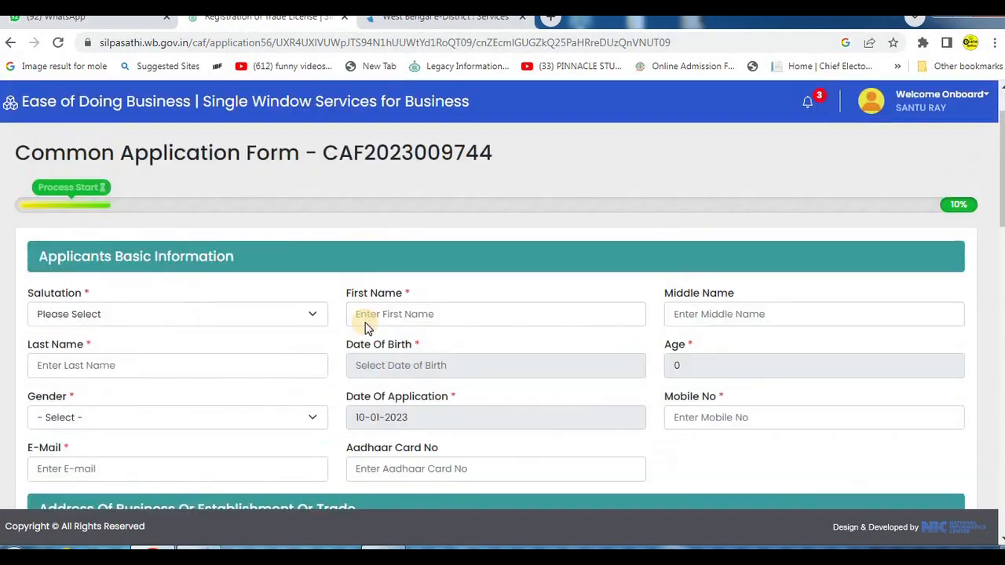
scroll(367, 322, down, 10)
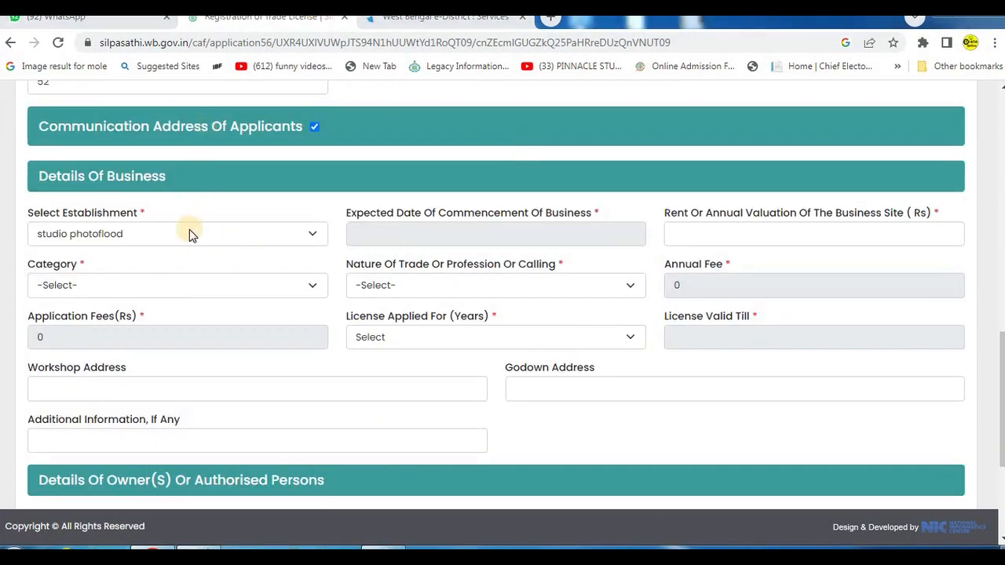
click(176, 236)
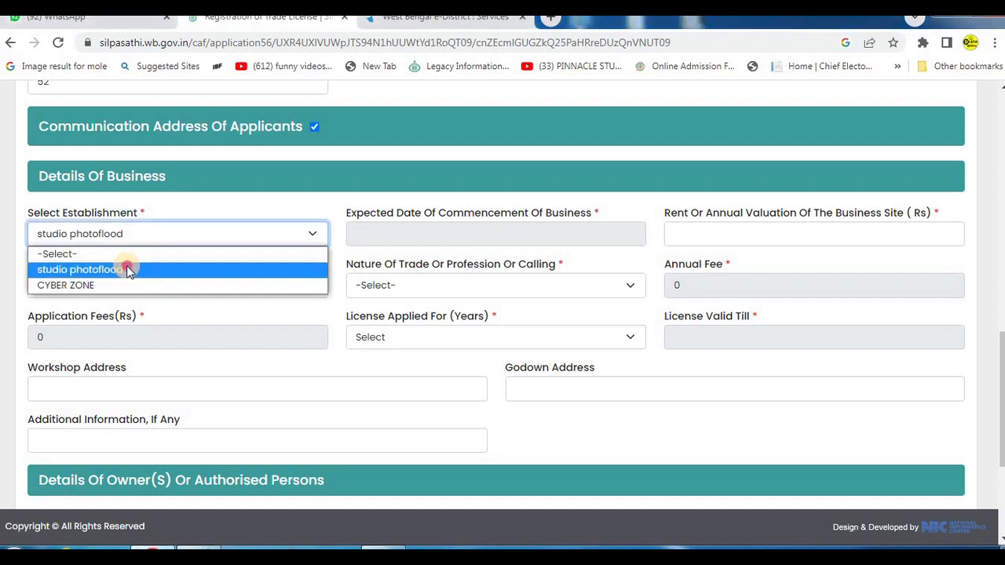
click(126, 269)
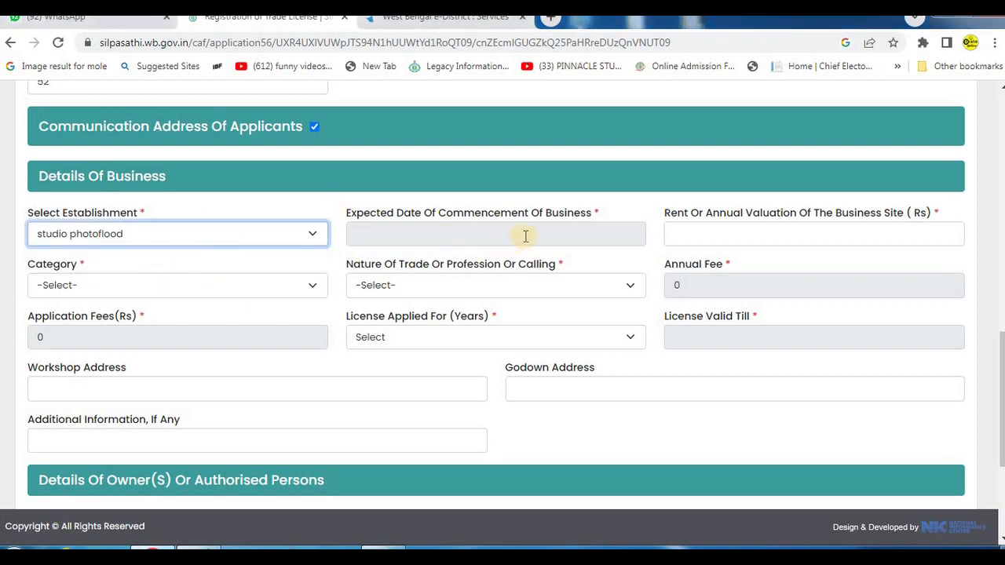
- Set the expected date of commencement of business to 01-01-2020
mouse_move(344, 196)
mouse_down()
mouse_move(565, 240)
mouse_move(673, 242)
mouse_up()
key(Escape)
click(496, 237)
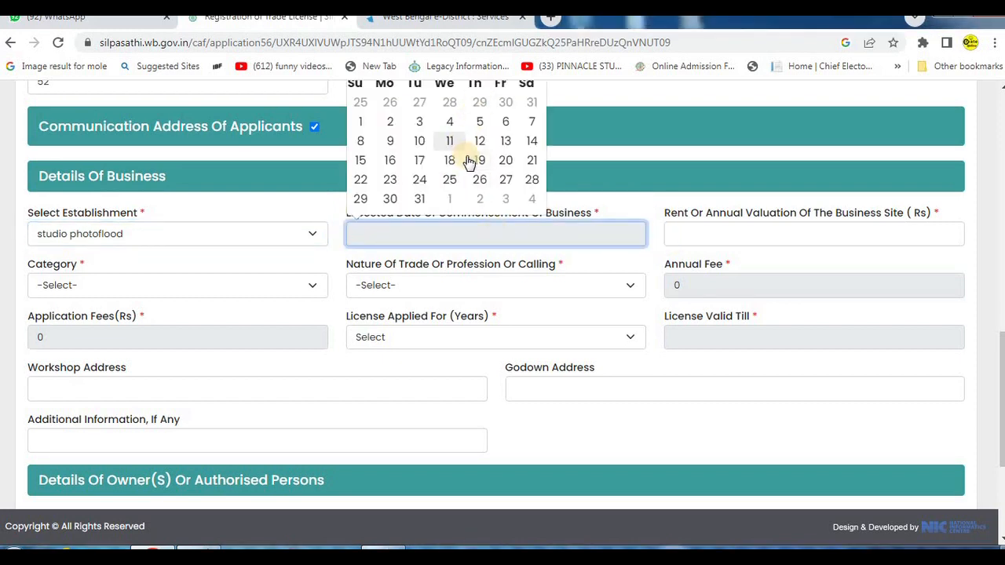
scroll(469, 161, up, 3)
click(459, 219)
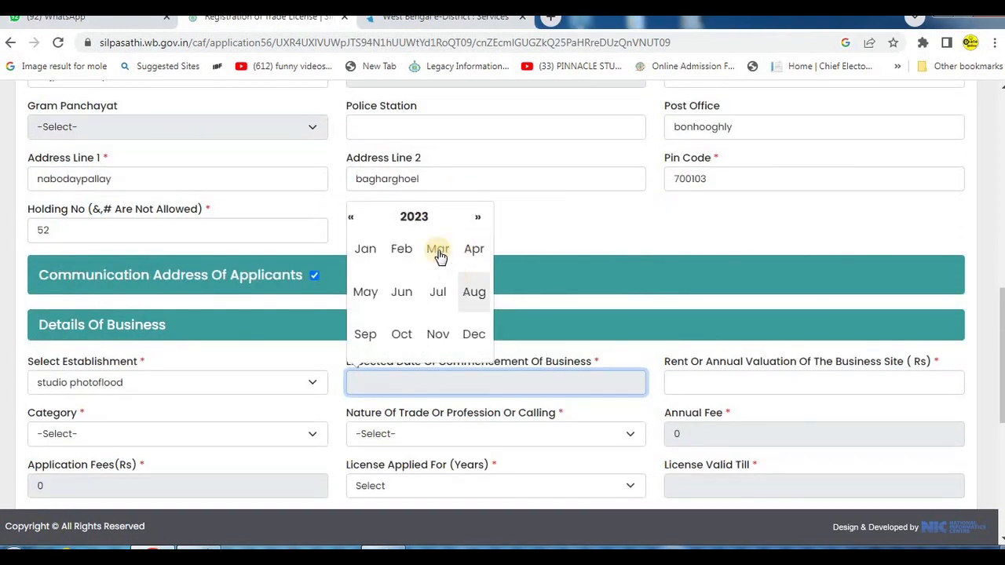
click(435, 224)
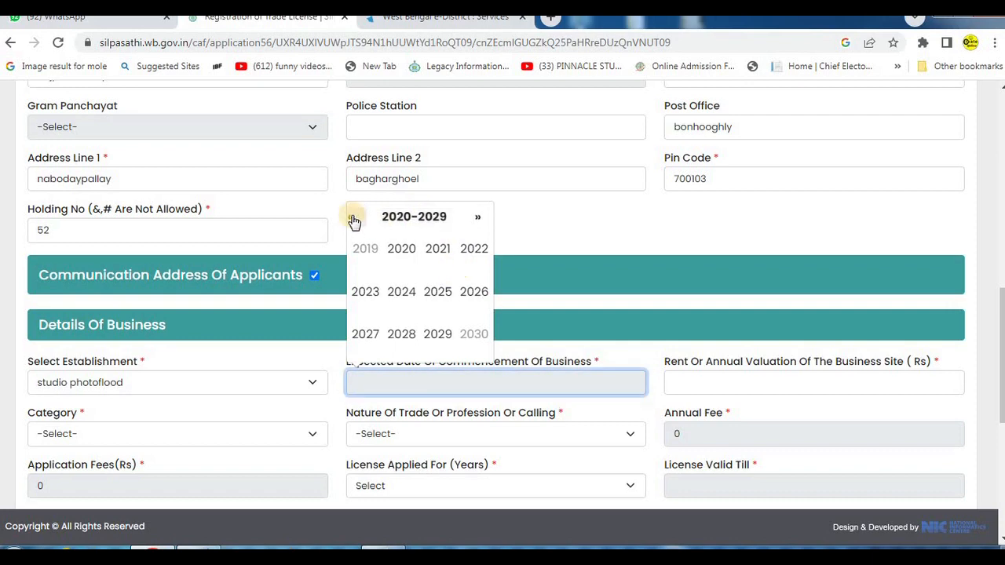
click(401, 248)
click(366, 249)
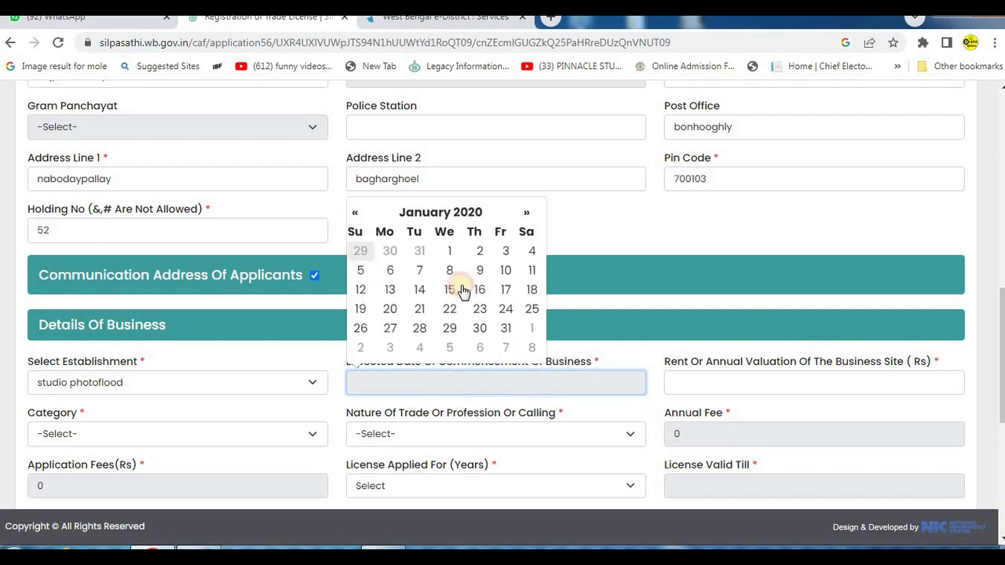
click(451, 250)
scroll(456, 346, down, 1)
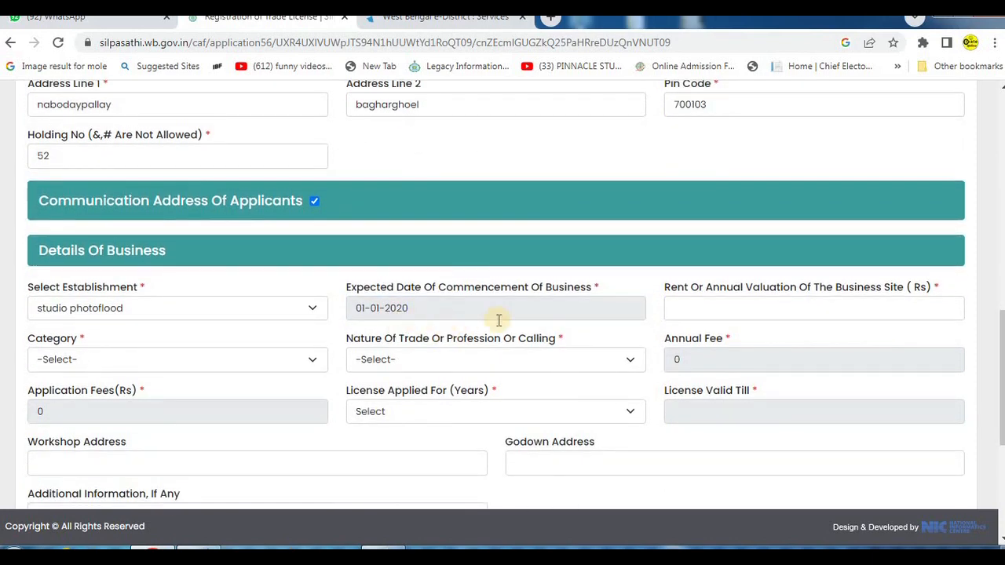
- Enter 5000 as the rent or annual valuation of the business site and choose Other Enterprises as the category
click(770, 311)
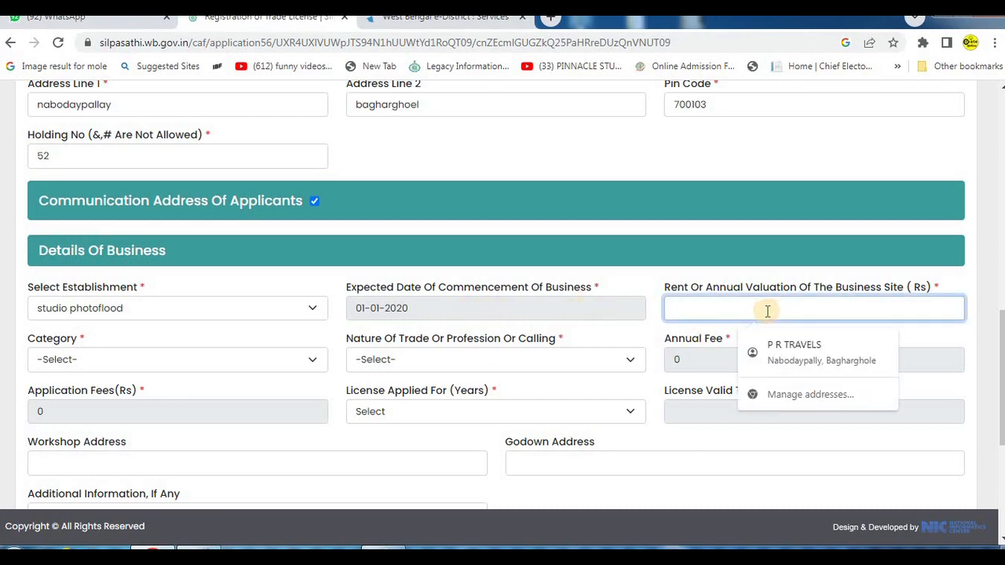
text(5000)
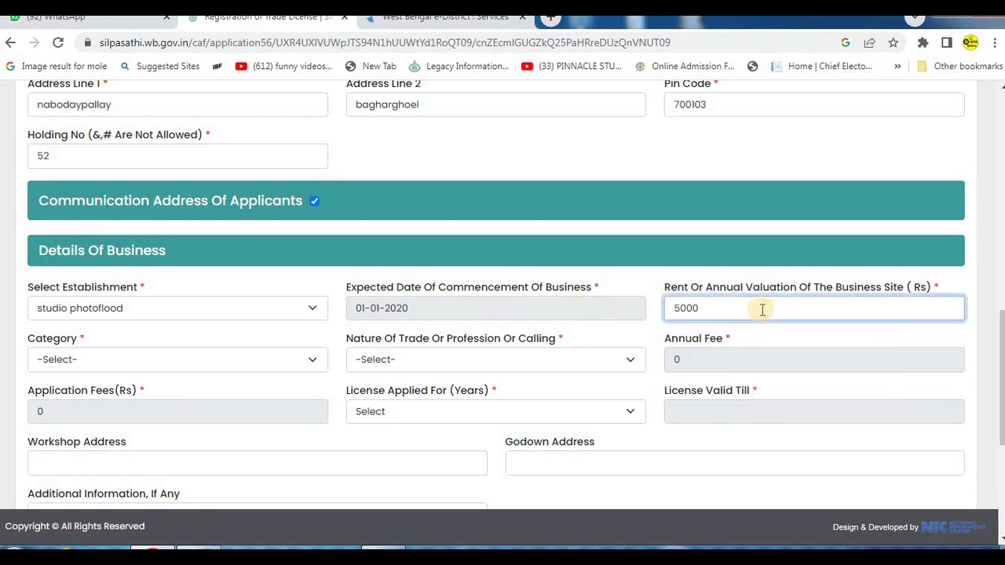
click(85, 359)
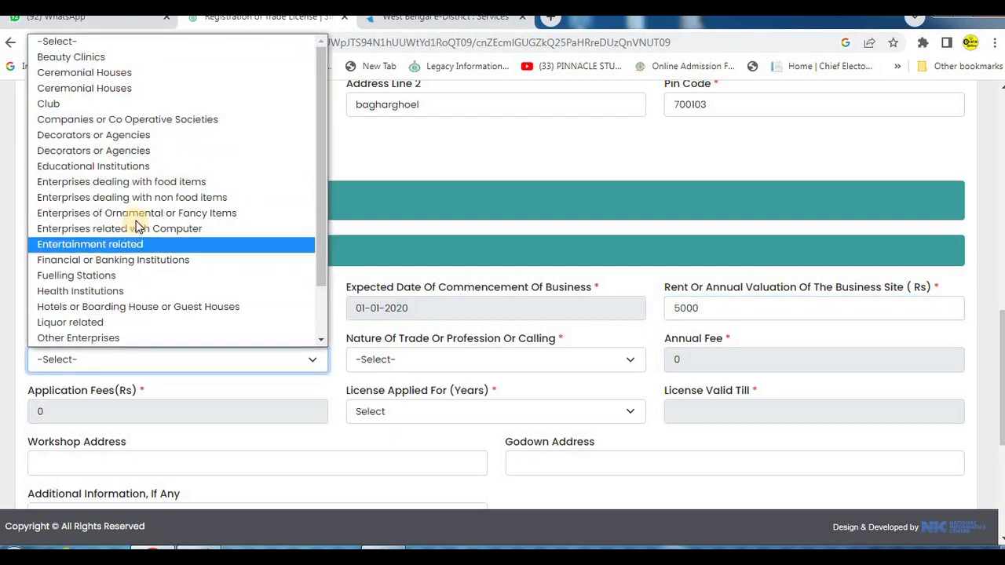
scroll(138, 227, down, 2)
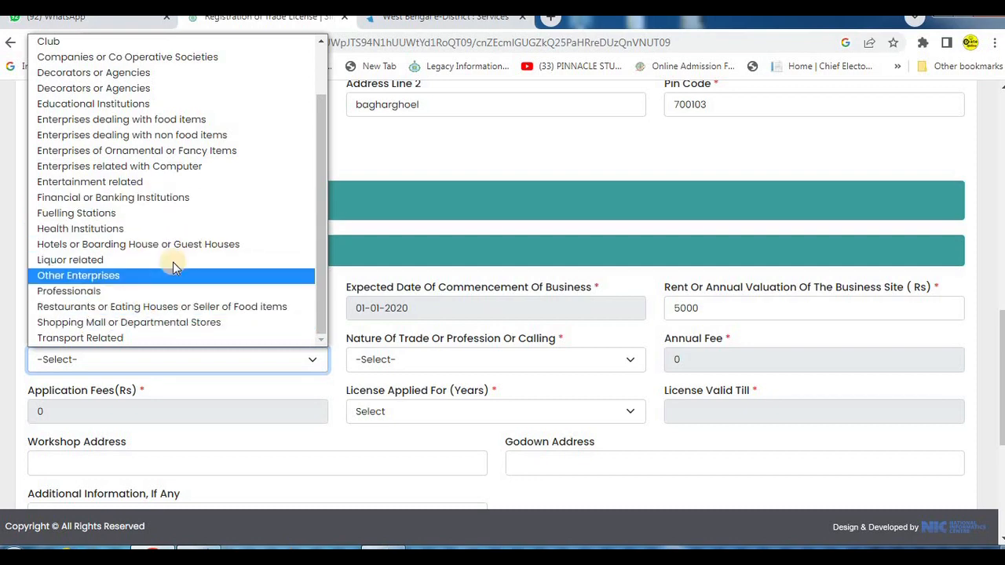
click(129, 278)
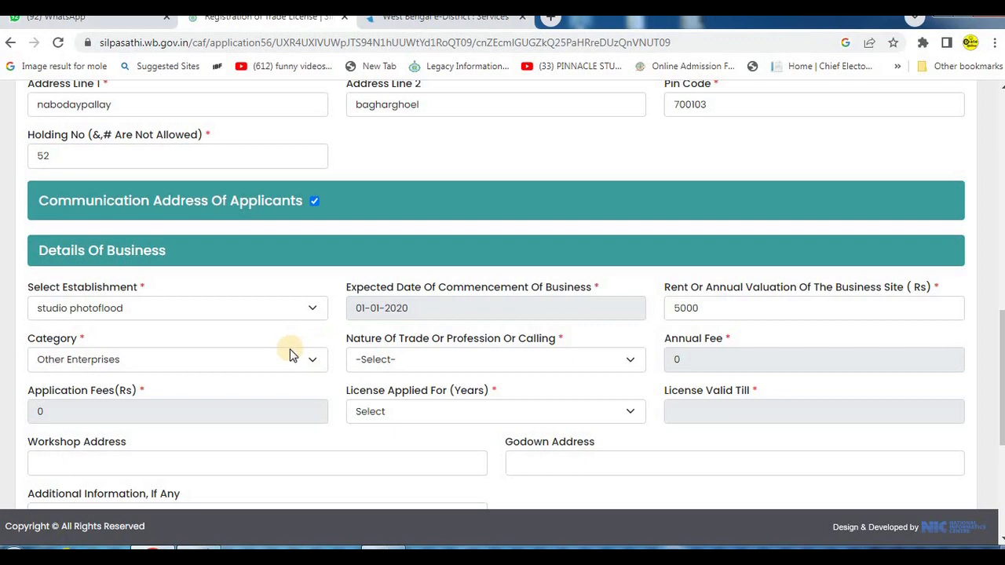
- Look through the trades offered for Nature Of Trade Or Profession Or Calling and choose Xerox And Stationary Shop
scroll(271, 358, down, 1)
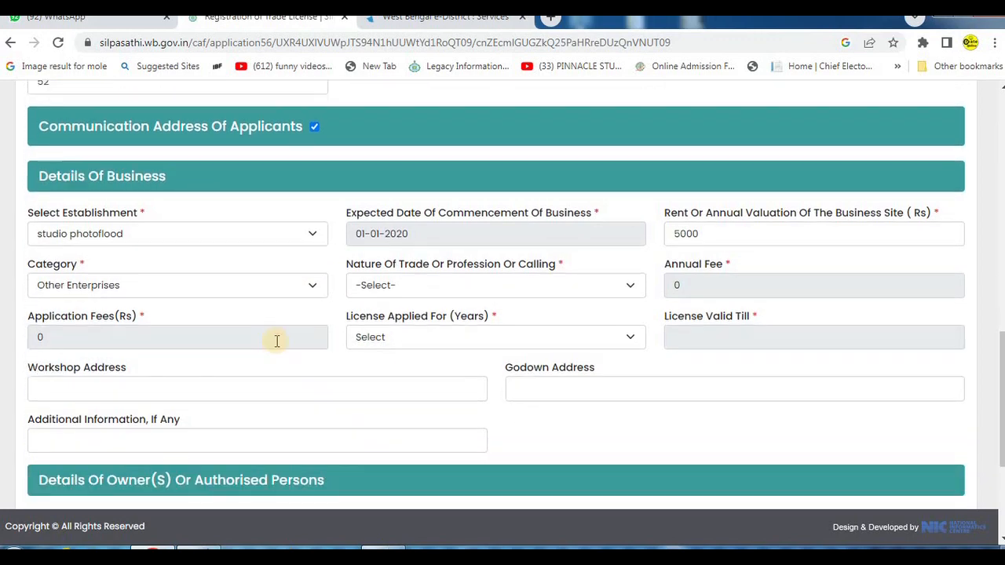
click(443, 288)
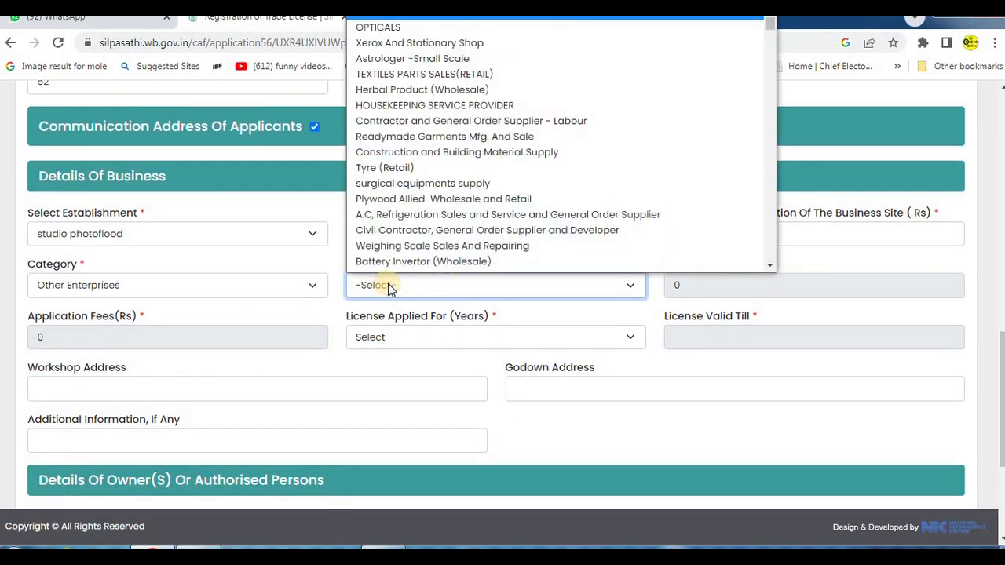
click(437, 290)
click(477, 285)
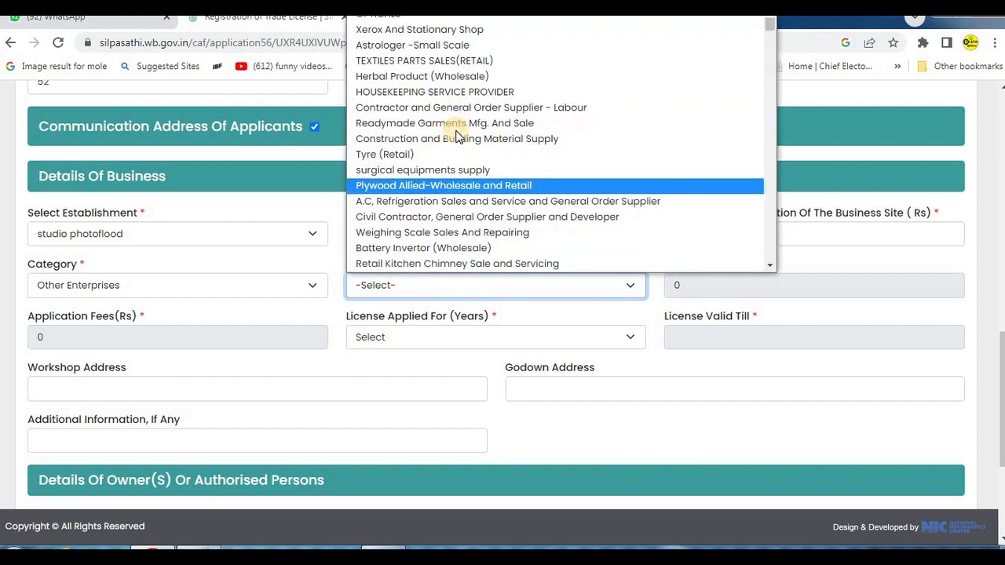
scroll(472, 142, up, 1)
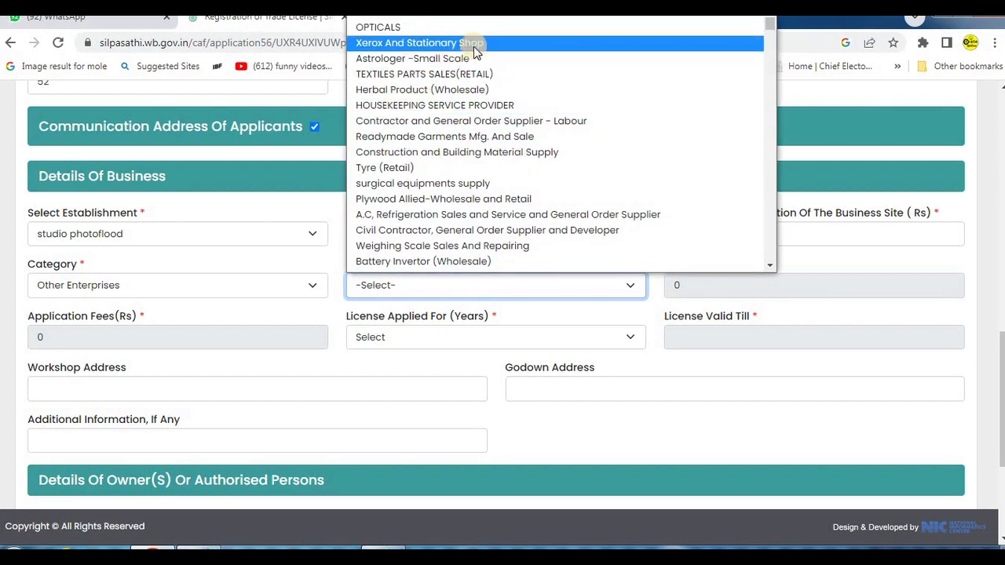
scroll(455, 245, down, 5)
scroll(458, 243, down, 10)
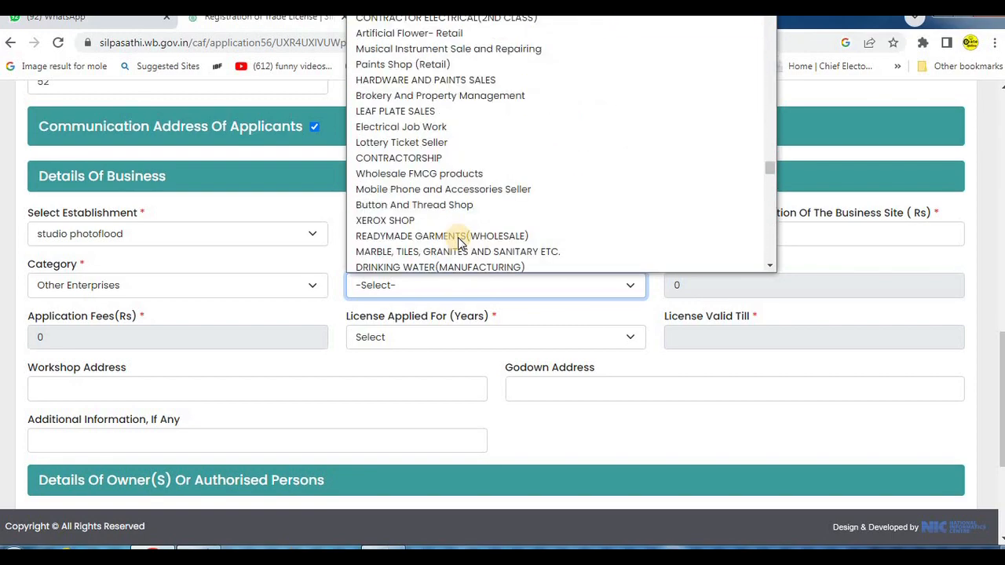
scroll(471, 206, up, 10)
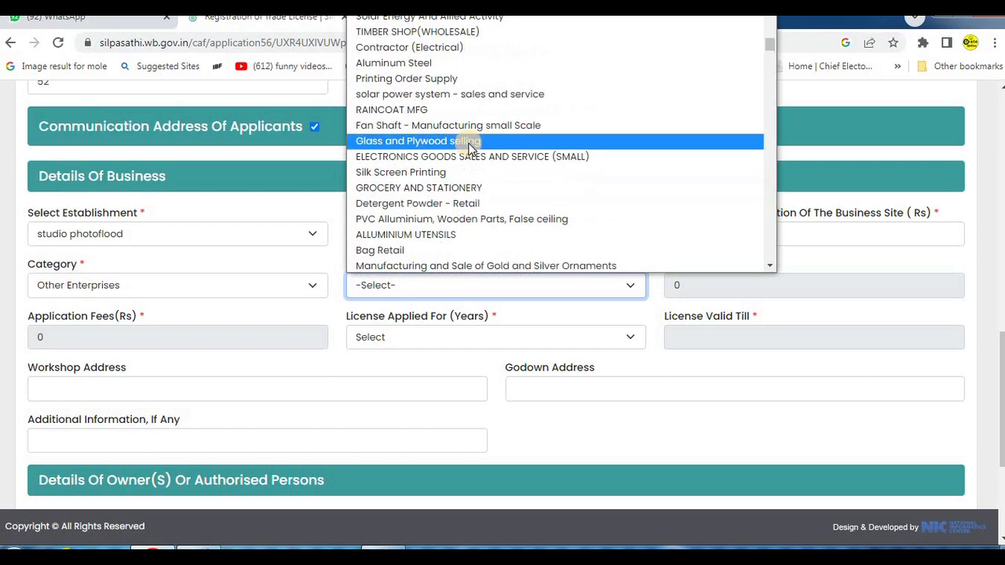
scroll(469, 148, up, 3)
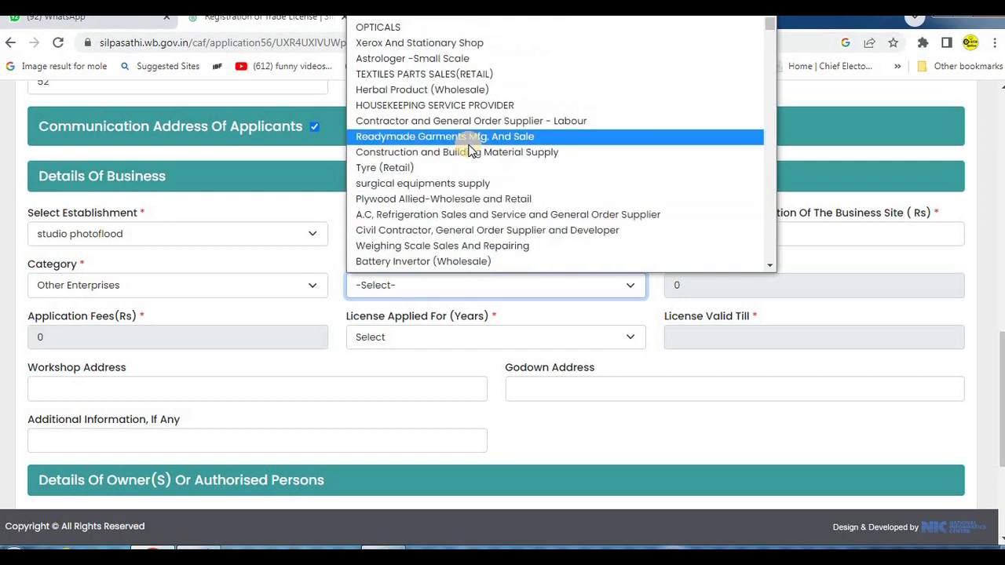
click(475, 45)
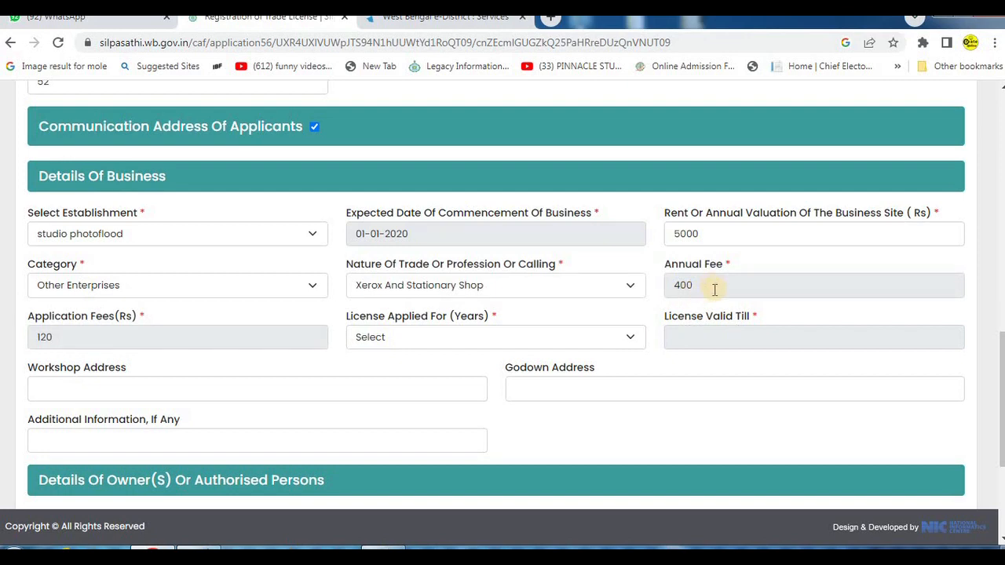
- Review the annual and application fees and set the license period applied for to 3 years
drag(658, 257, 940, 304)
drag(25, 306, 302, 354)
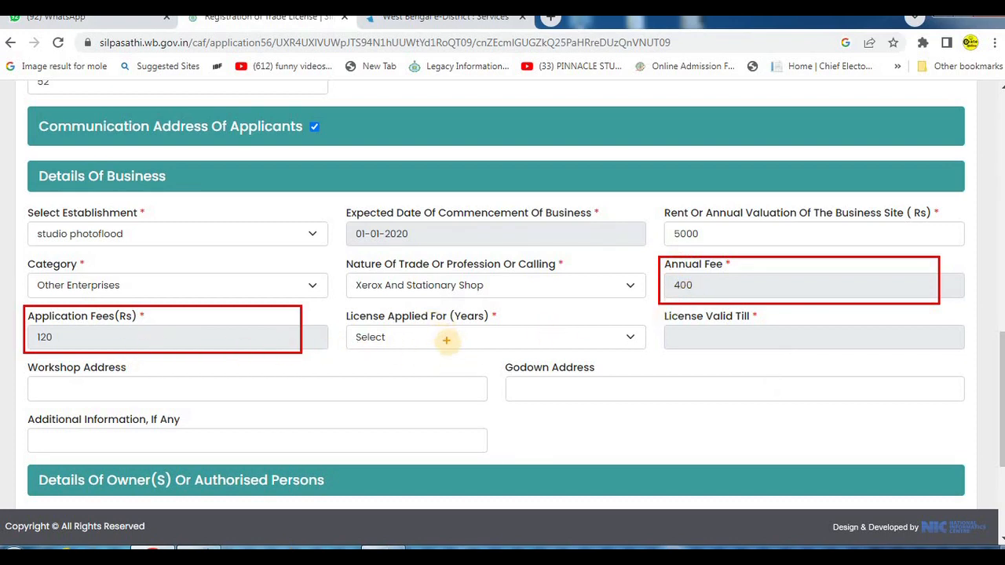
key(Escape)
click(392, 337)
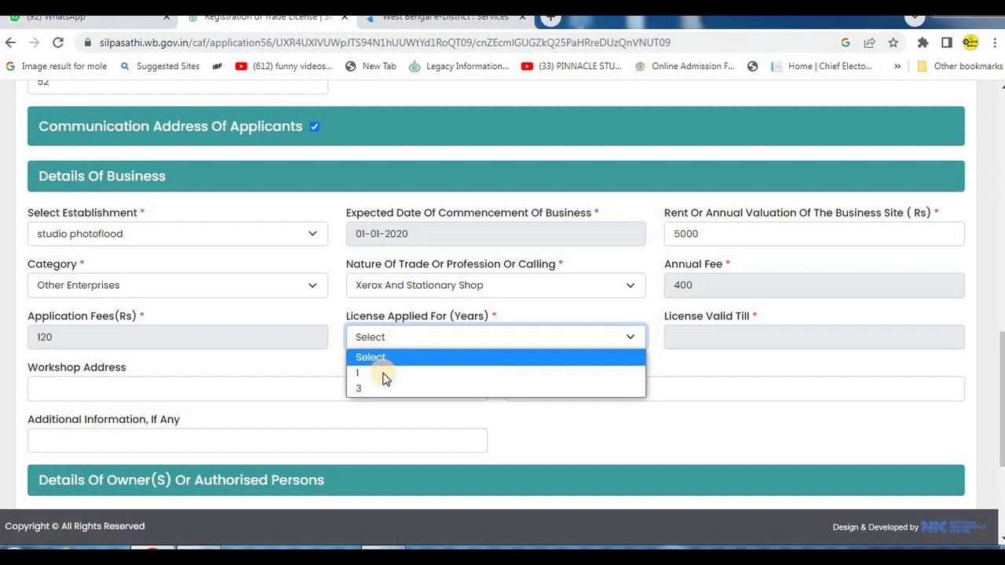
click(383, 395)
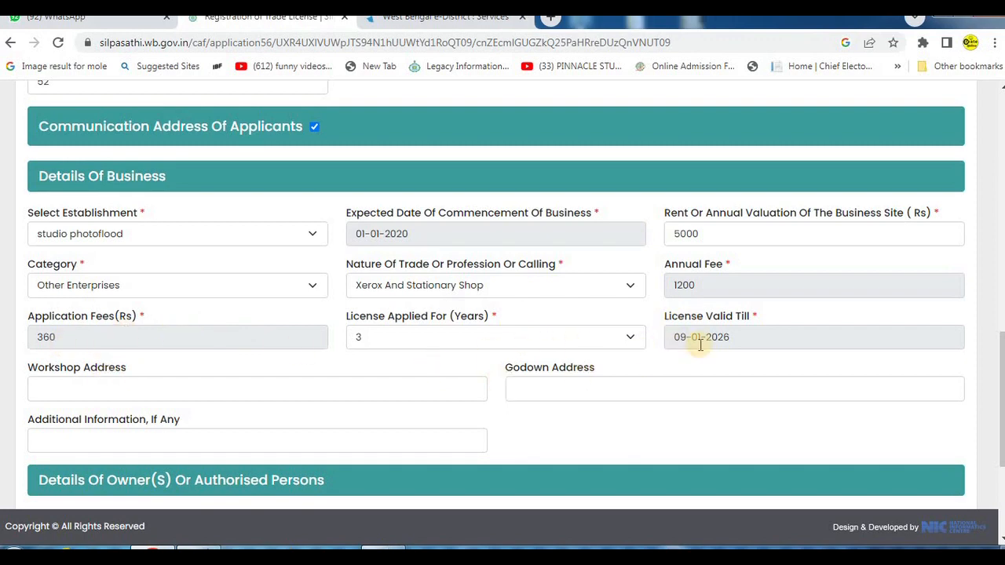
- Fill in the workshop address with placeholder text and review the Godown Address field
scroll(365, 384, down, 1)
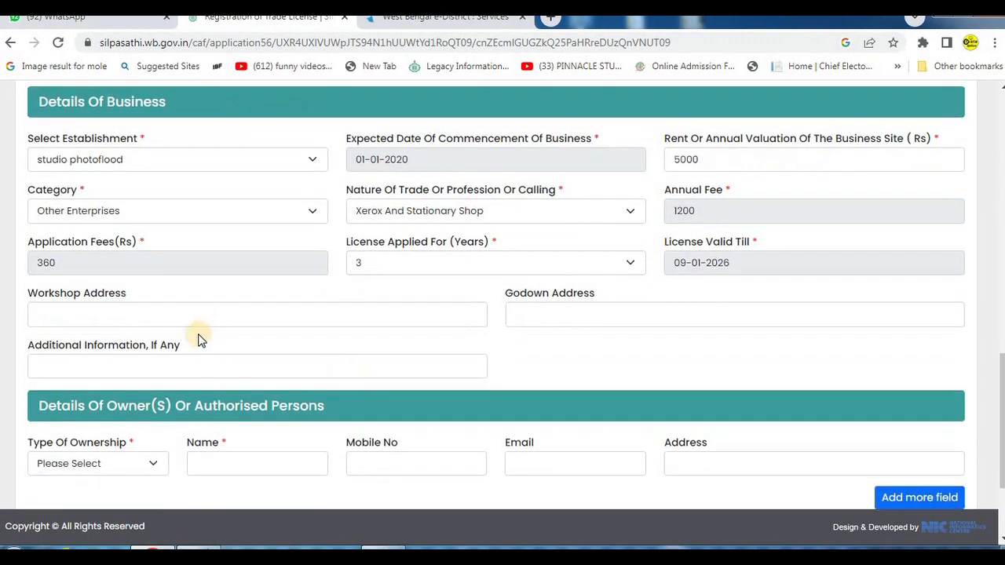
click(96, 316)
text(ghghghghghghghgh)
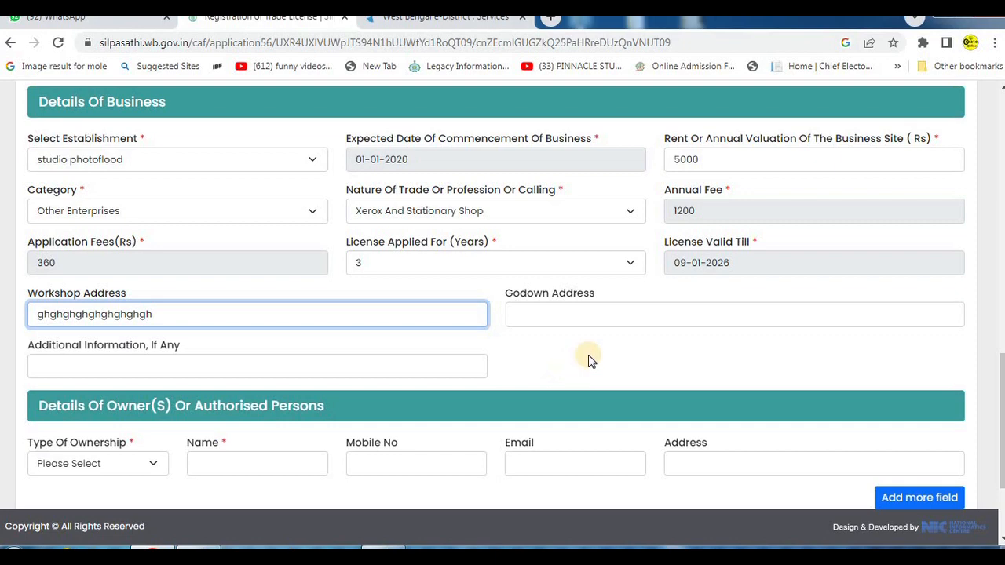
drag(495, 284, 918, 337)
- Set the type of ownership to Proprietor in Details Of Owner(S) Or Authorised Persons
scroll(558, 377, down, 2)
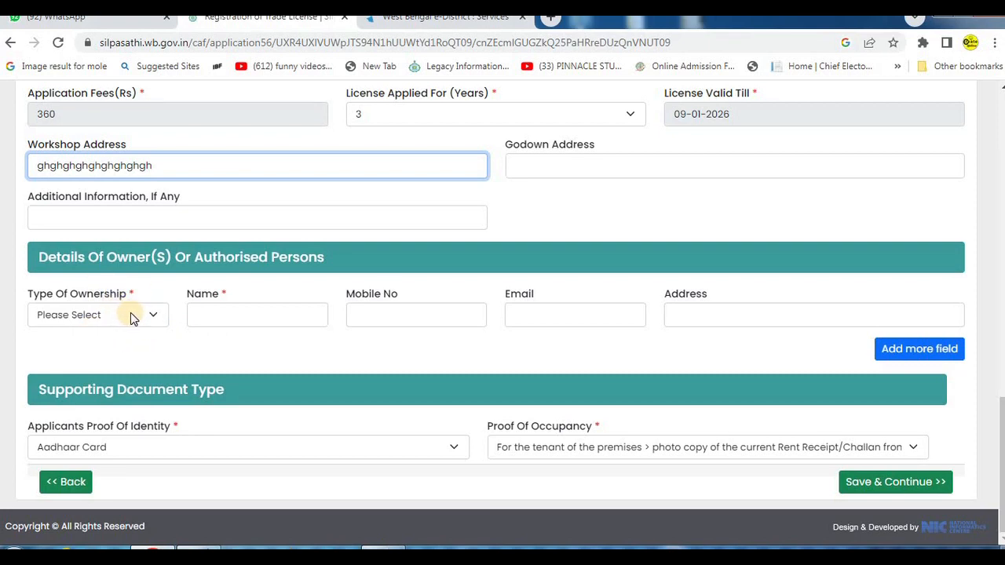
click(132, 318)
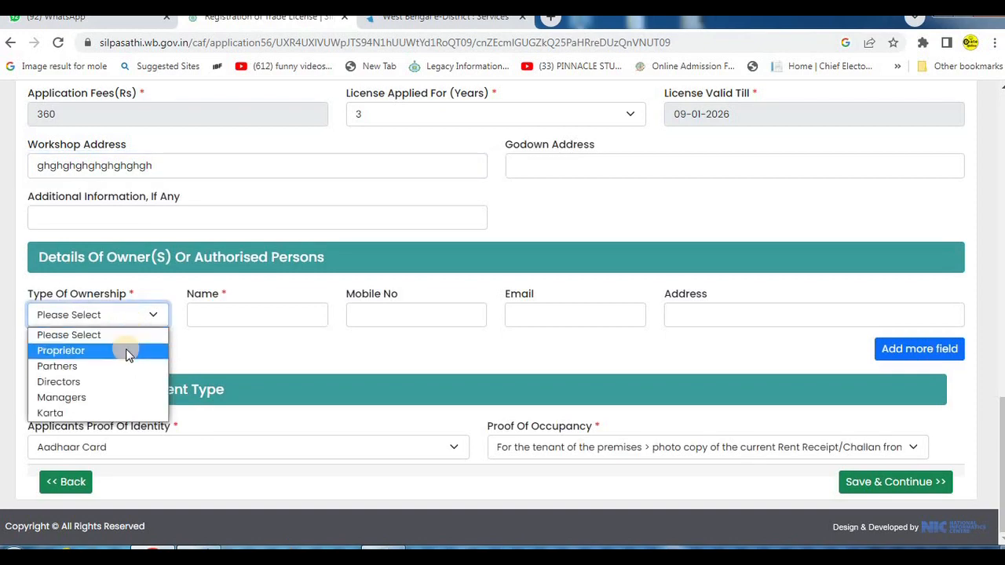
click(127, 353)
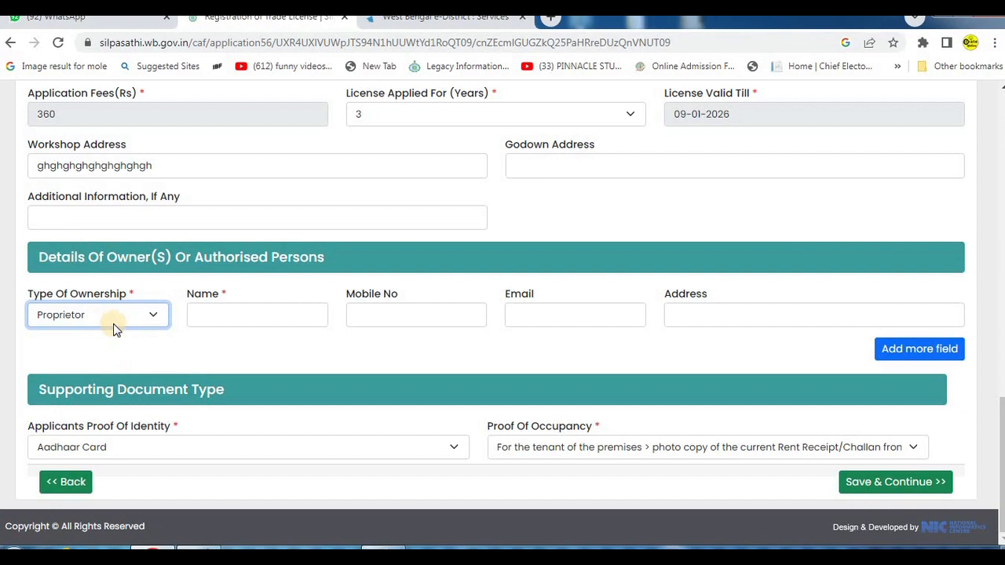
- Examine the owner's Name, Mobile No, Email and Address fields and the two proof fields under Supporting Document Type
key(ctrl+2)
drag(181, 281, 322, 352)
mouse_move(344, 280)
mouse_down()
mouse_move(442, 361)
mouse_move(472, 367)
mouse_up()
drag(501, 282, 624, 361)
mouse_move(655, 282)
mouse_down()
mouse_move(775, 343)
mouse_move(859, 350)
mouse_move(853, 337)
mouse_up()
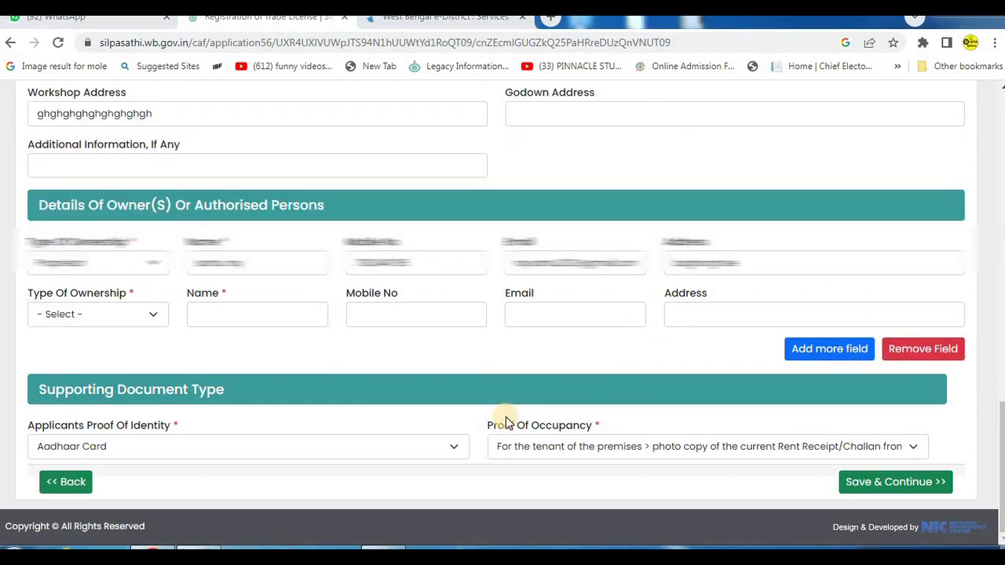
mouse_move(24, 362)
mouse_down()
mouse_move(66, 382)
mouse_move(225, 415)
mouse_move(288, 420)
mouse_move(290, 409)
mouse_up()
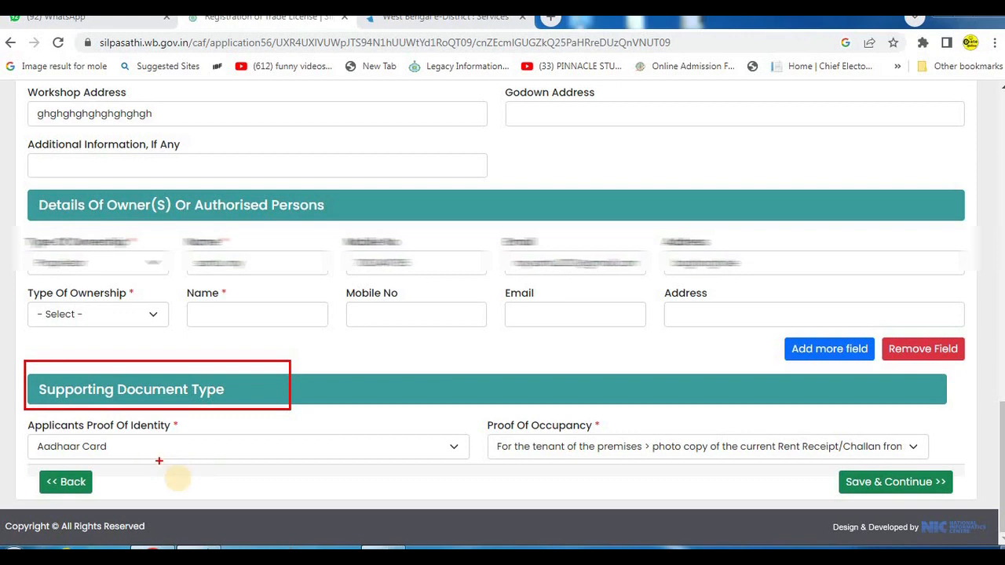
mouse_move(20, 415)
mouse_down()
mouse_move(112, 436)
mouse_move(207, 437)
mouse_up()
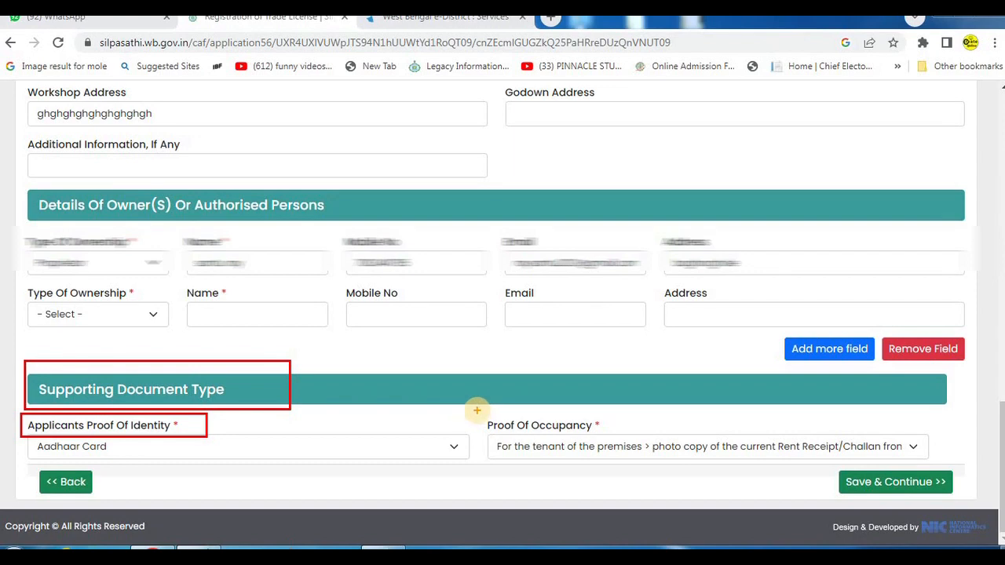
drag(469, 408, 620, 433)
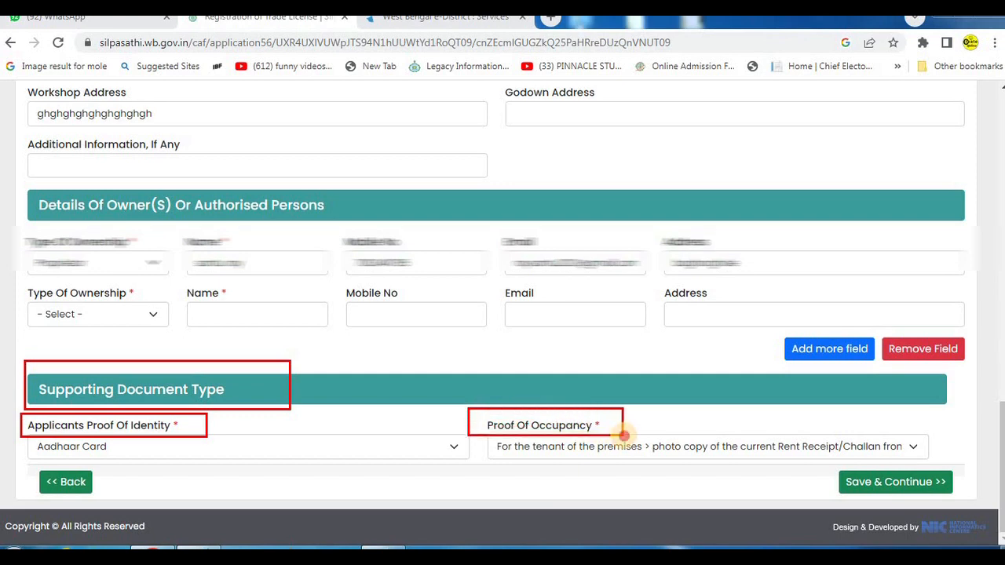
key(Escape)
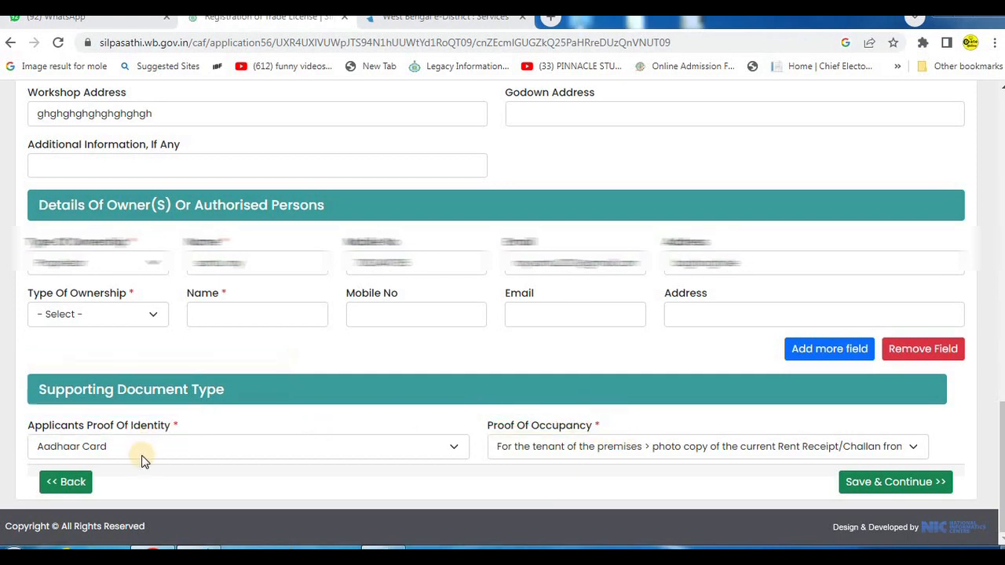
- Choose Aadhaar Card as identity proof and the owner's current Municipal Property Tax Receipt as occupancy proof, and save the form to continue
click(137, 452)
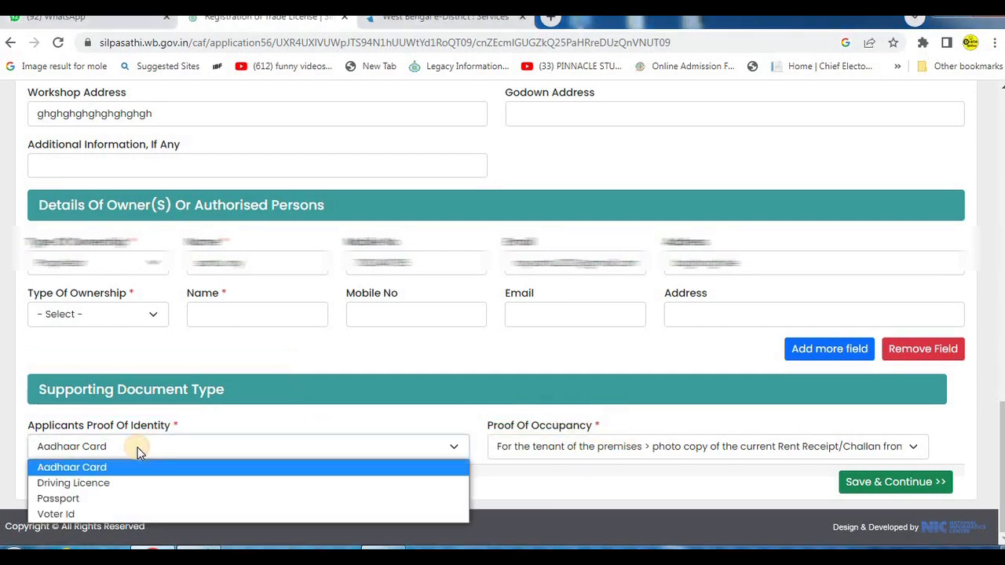
click(84, 467)
click(630, 446)
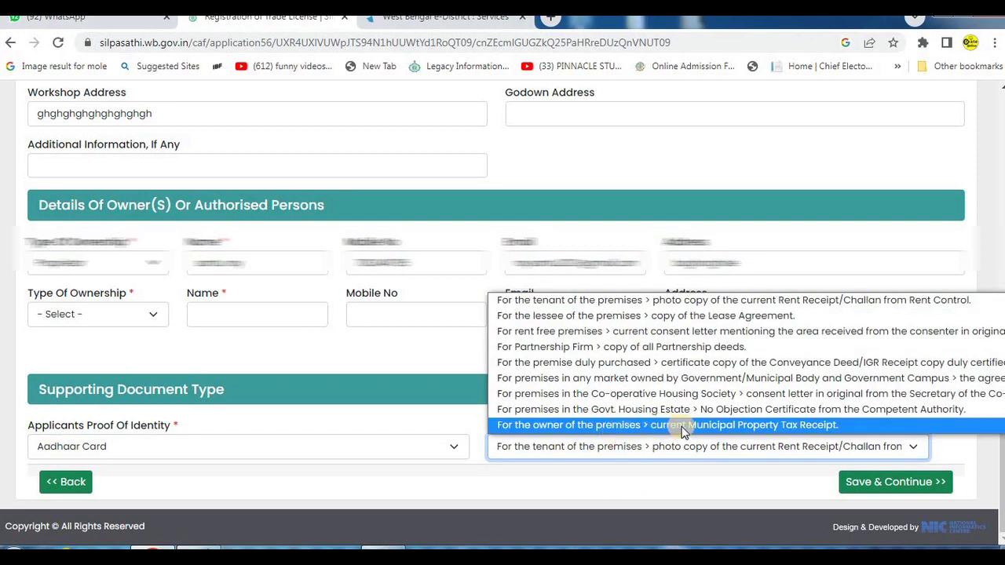
click(823, 429)
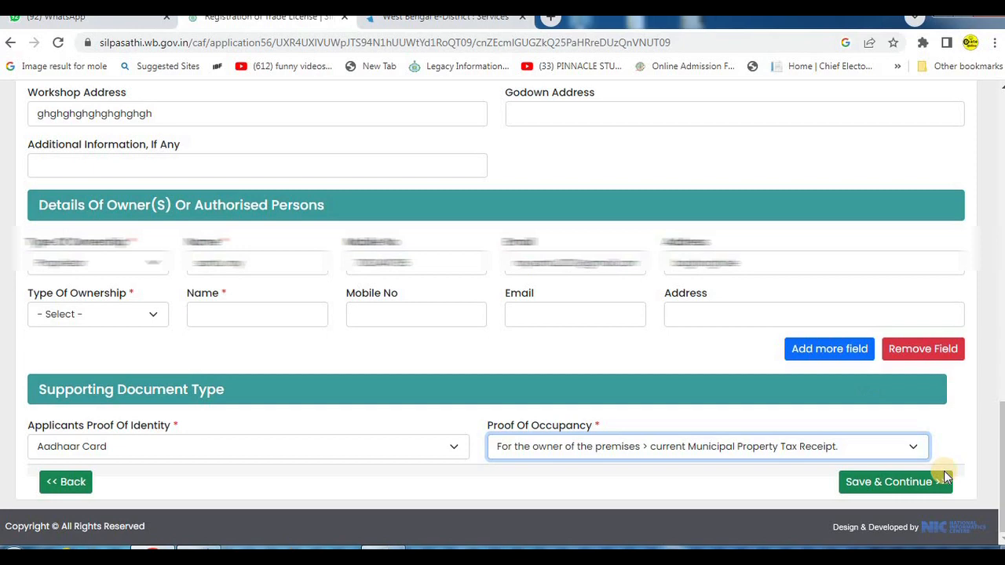
click(903, 482)
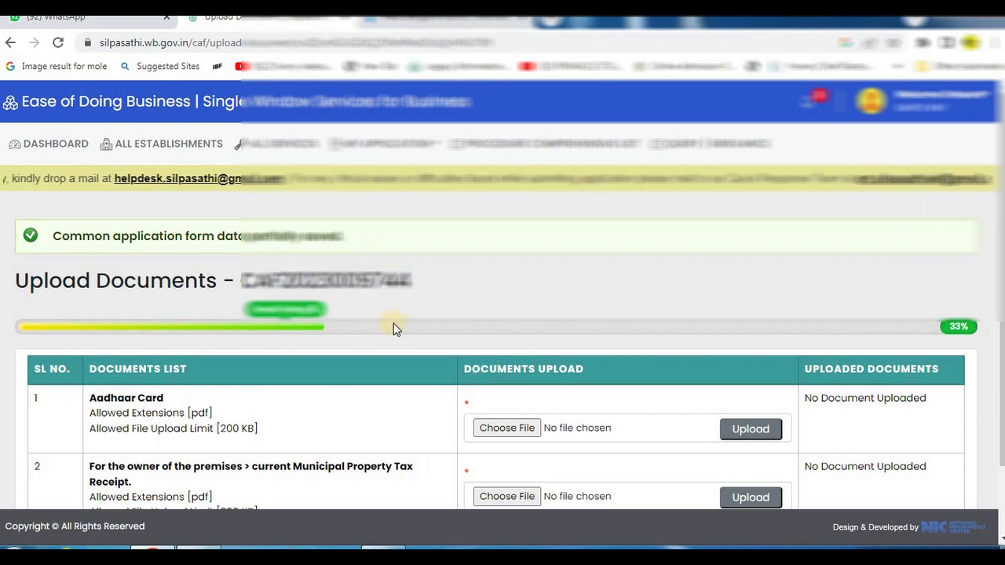
- Examine the allowed file type, size limit and upload controls for the Aadhaar Card and the Municipal Property Tax Receipt
scroll(699, 293, down, 2)
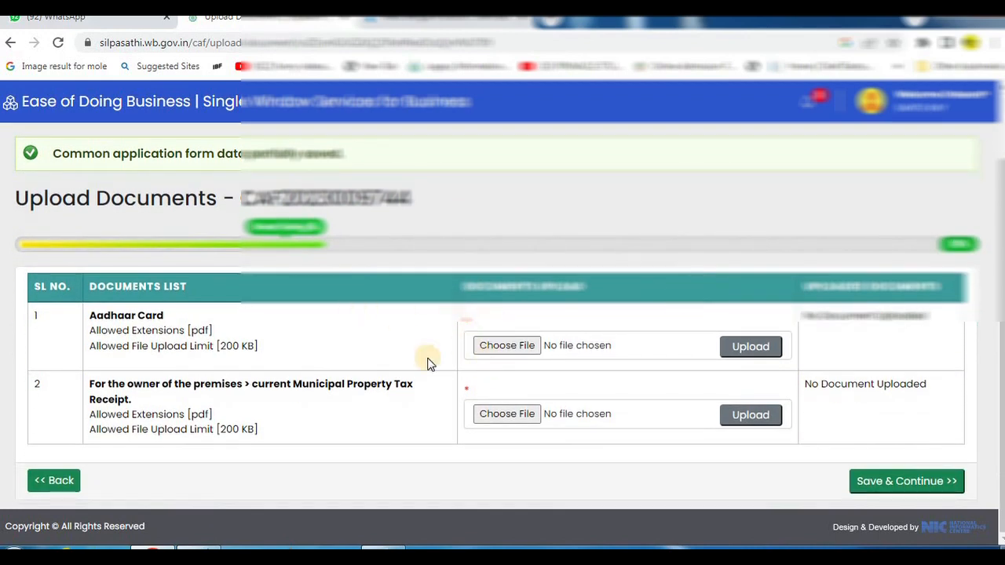
drag(74, 301, 314, 369)
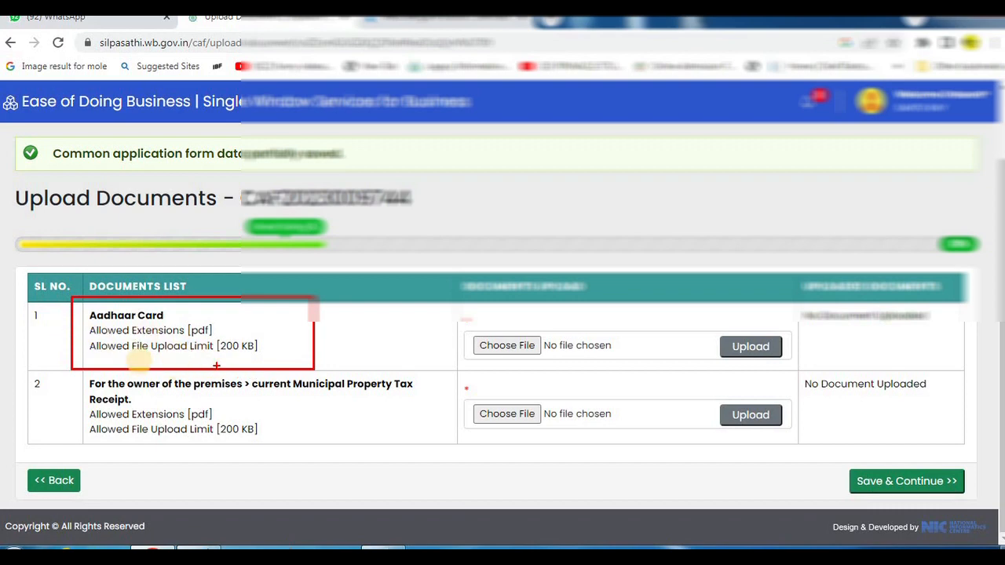
drag(208, 329, 272, 355)
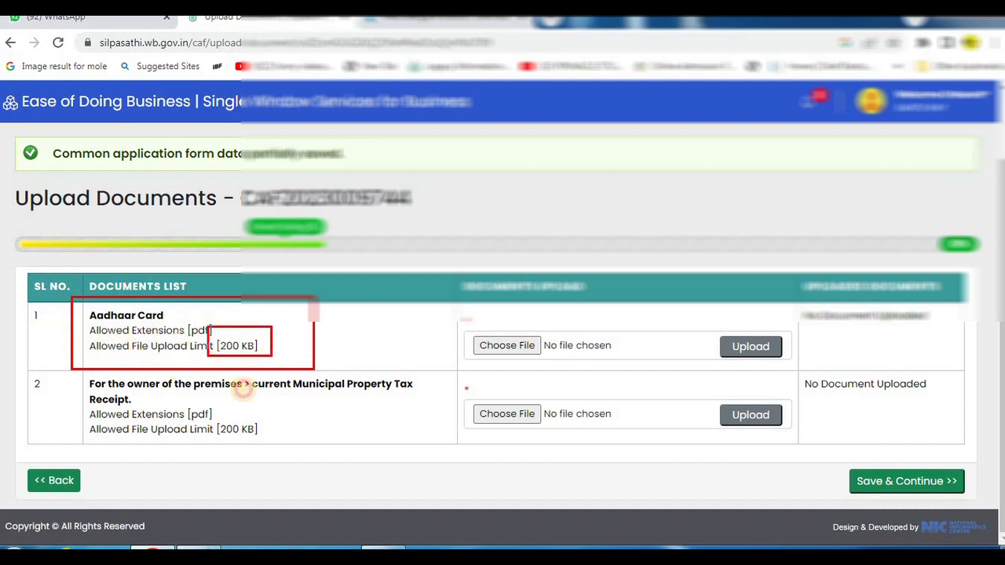
drag(58, 371, 442, 446)
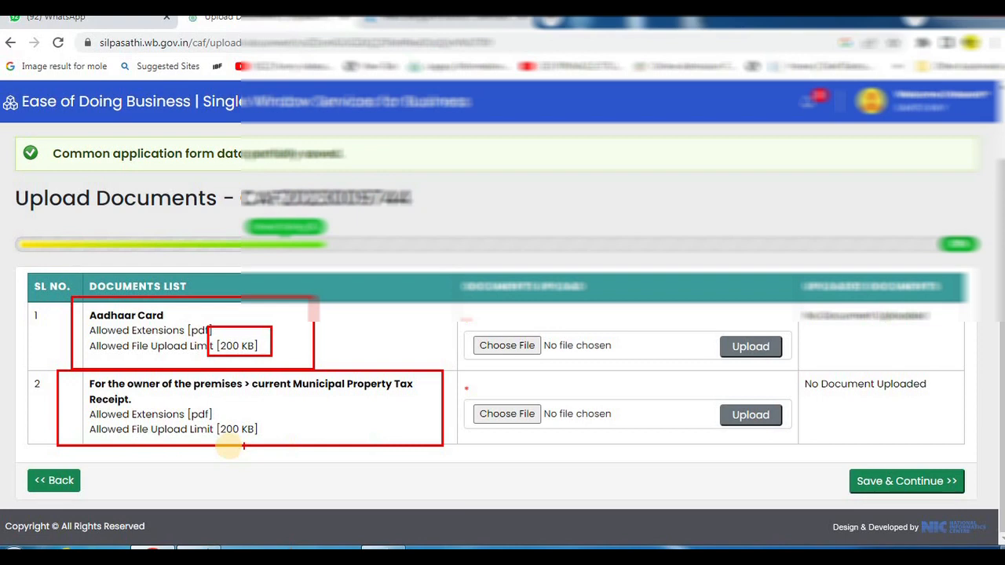
drag(214, 412, 272, 439)
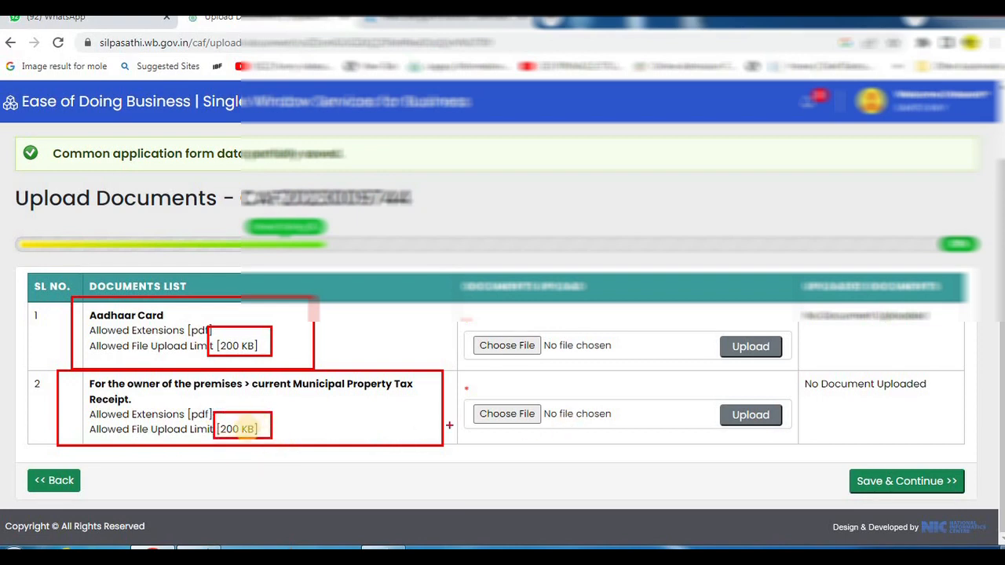
drag(711, 320, 787, 357)
drag(679, 384, 792, 435)
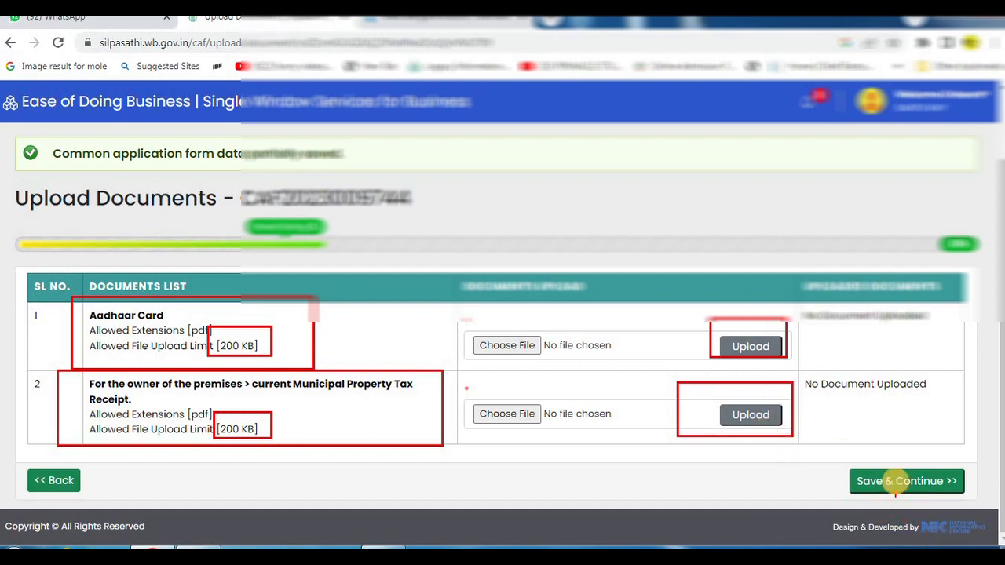
key(Escape)
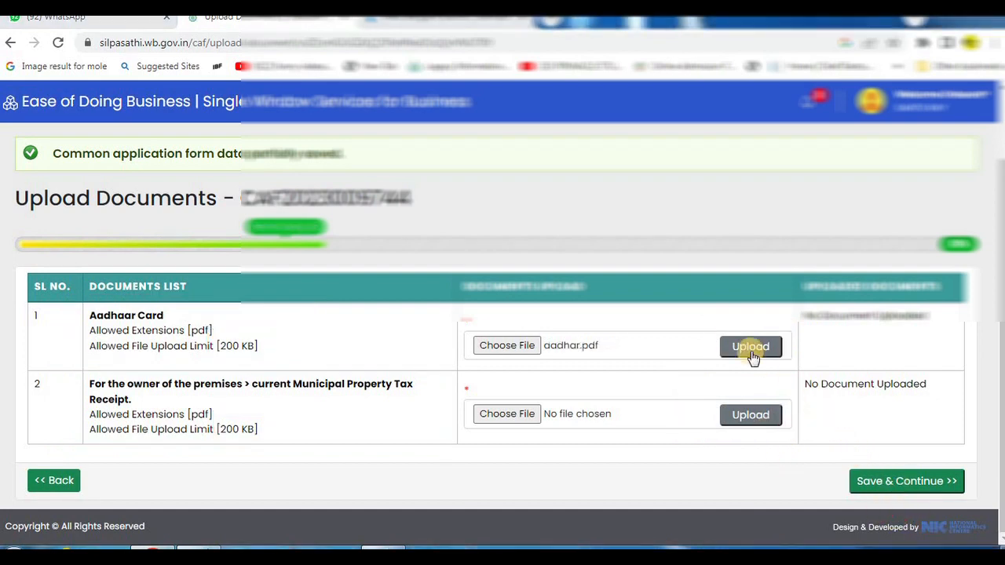
- Upload aadhar.pdf as the Aadhaar Card and tax.pdf as the Municipal Property Tax Receipt, and save to continue
click(751, 347)
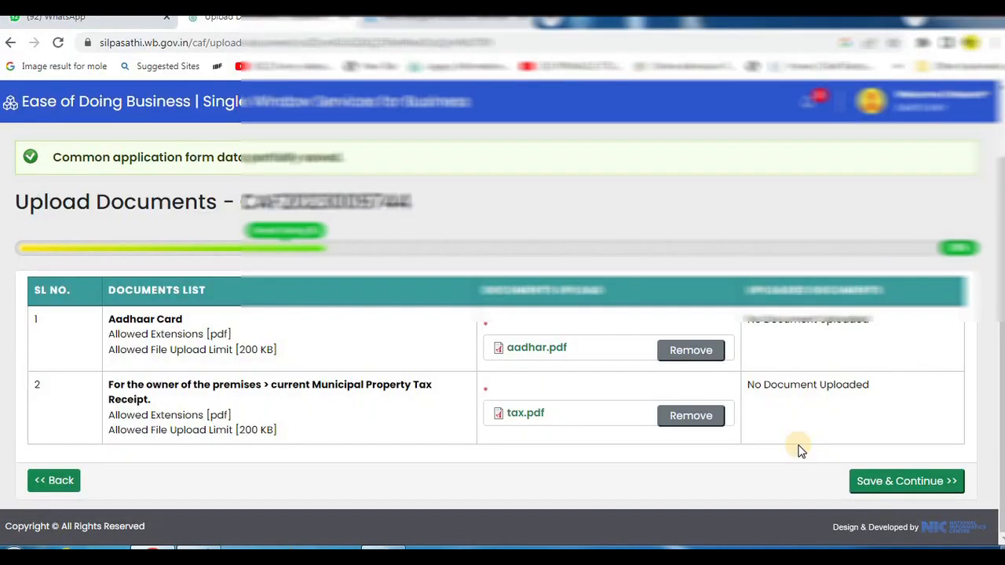
click(907, 483)
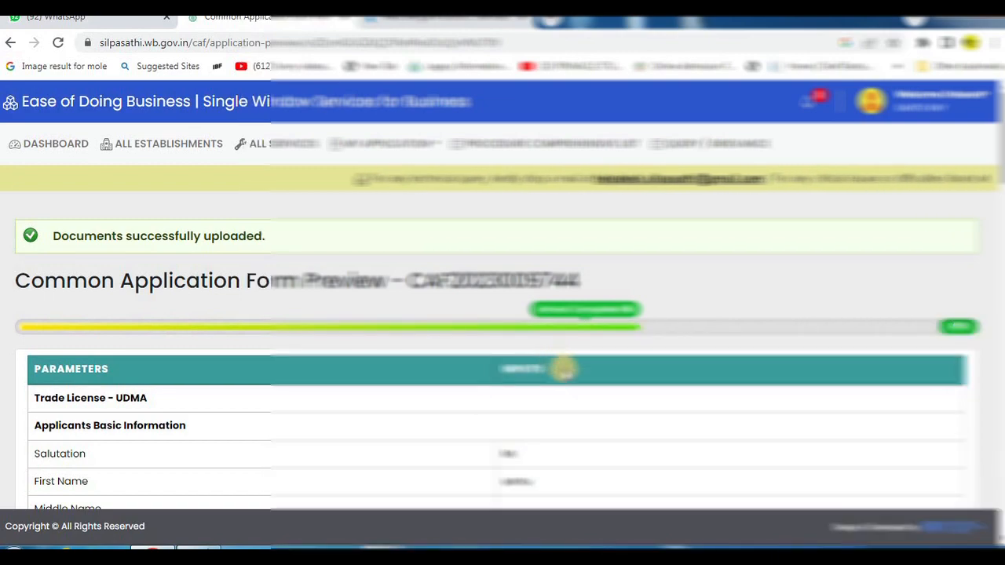
- Accept the declaration that the particulars are true at the end of the application preview, submit the form, and dismiss the rating request
scroll(563, 369, down, 10)
scroll(564, 379, down, 12)
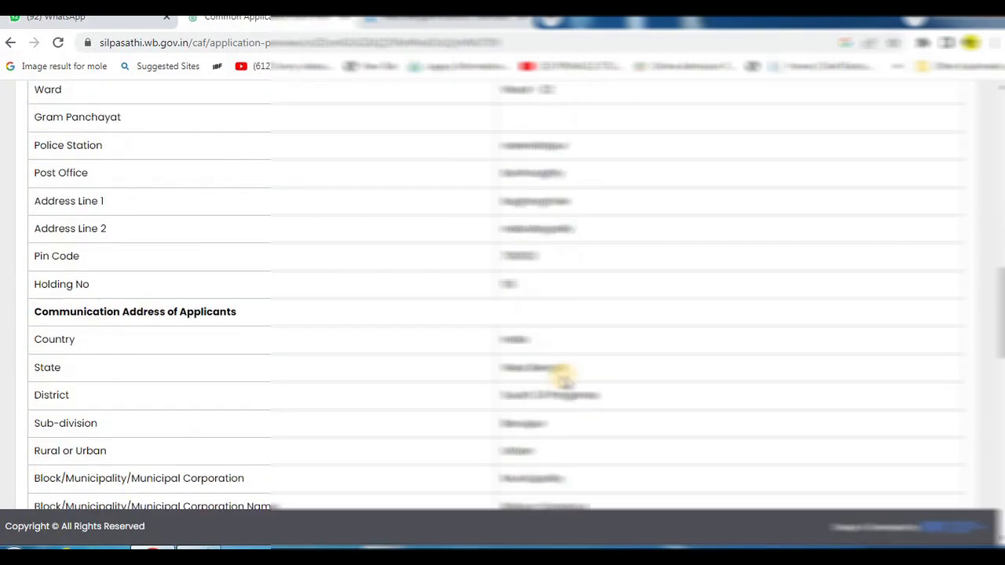
scroll(564, 380, down, 2)
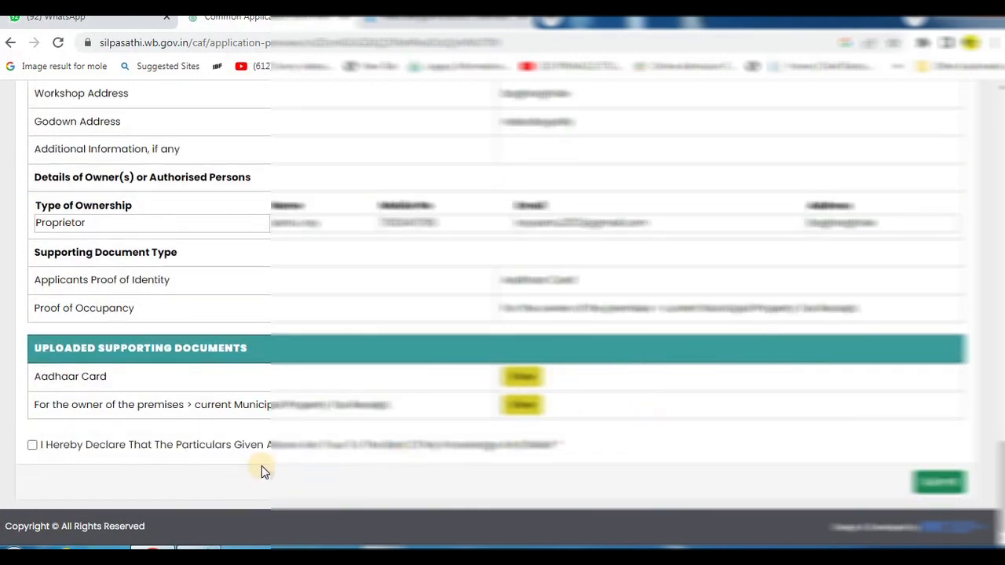
click(117, 446)
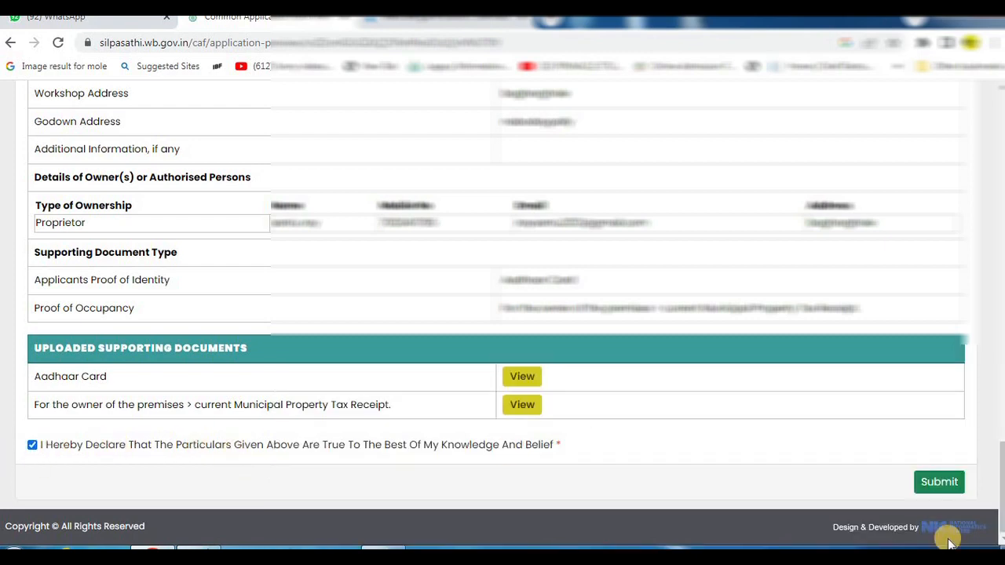
click(942, 482)
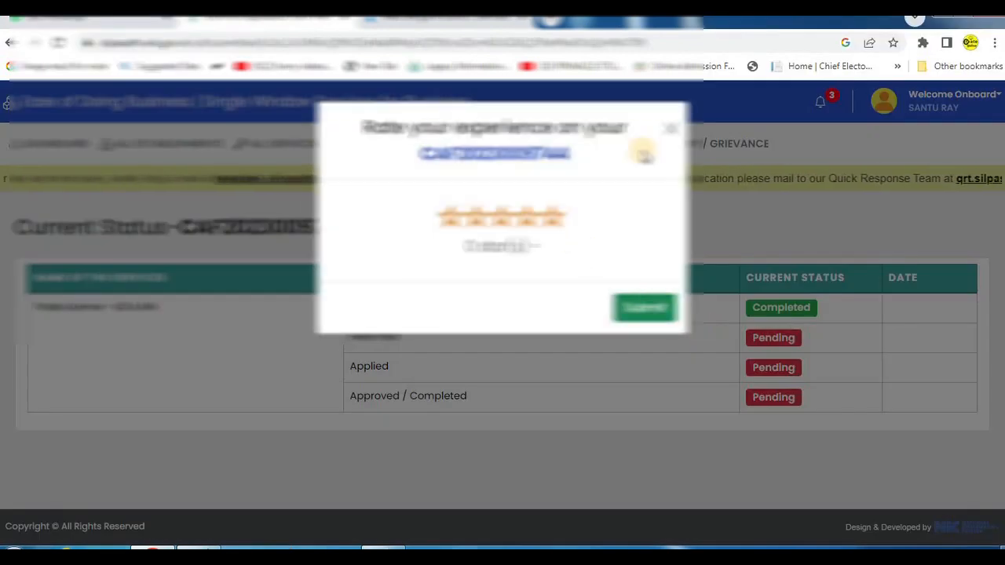
click(671, 128)
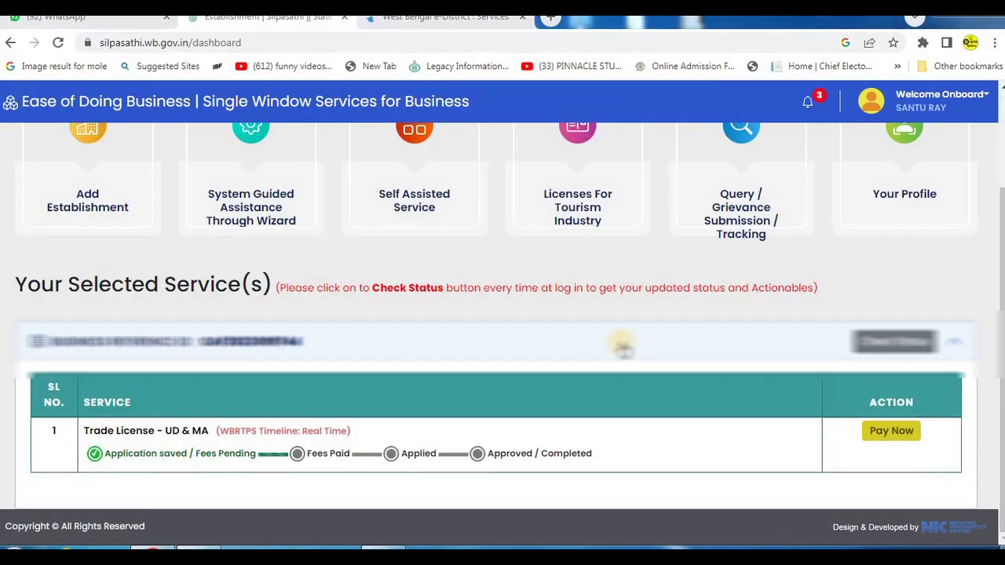
- Open the fee payment for the Trade License - UD & MA service, dismiss the rating request, and proceed to the payment options
drag(69, 418, 212, 477)
drag(274, 483, 693, 483)
drag(843, 379, 984, 461)
mouse_move(840, 413)
mouse_down()
mouse_move(885, 440)
mouse_move(968, 465)
mouse_up()
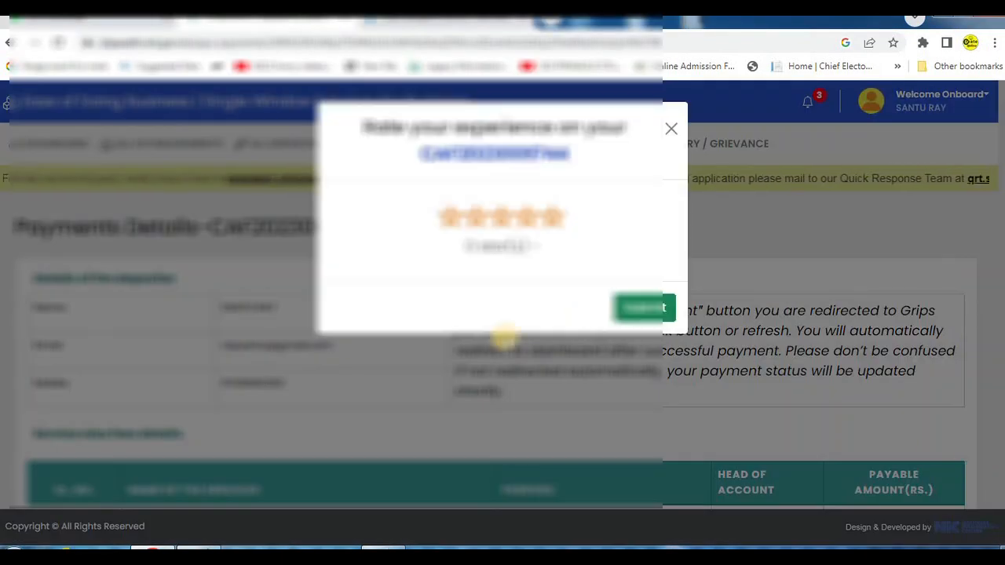
click(675, 130)
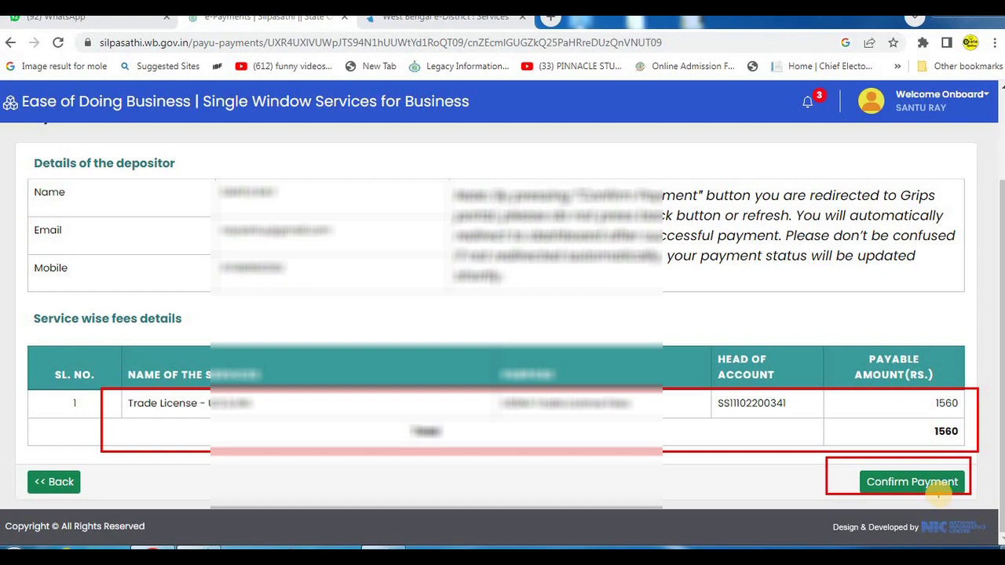
click(940, 493)
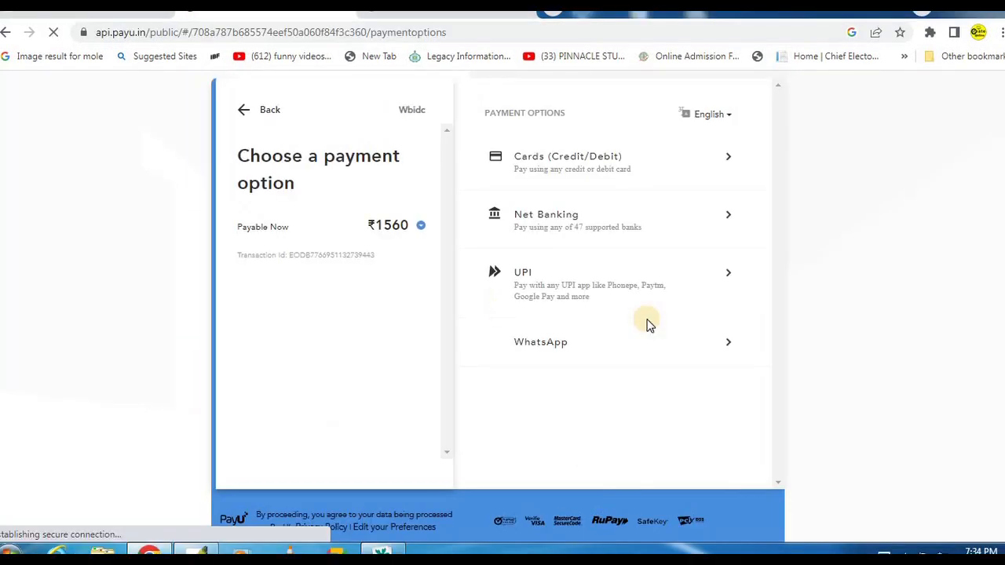